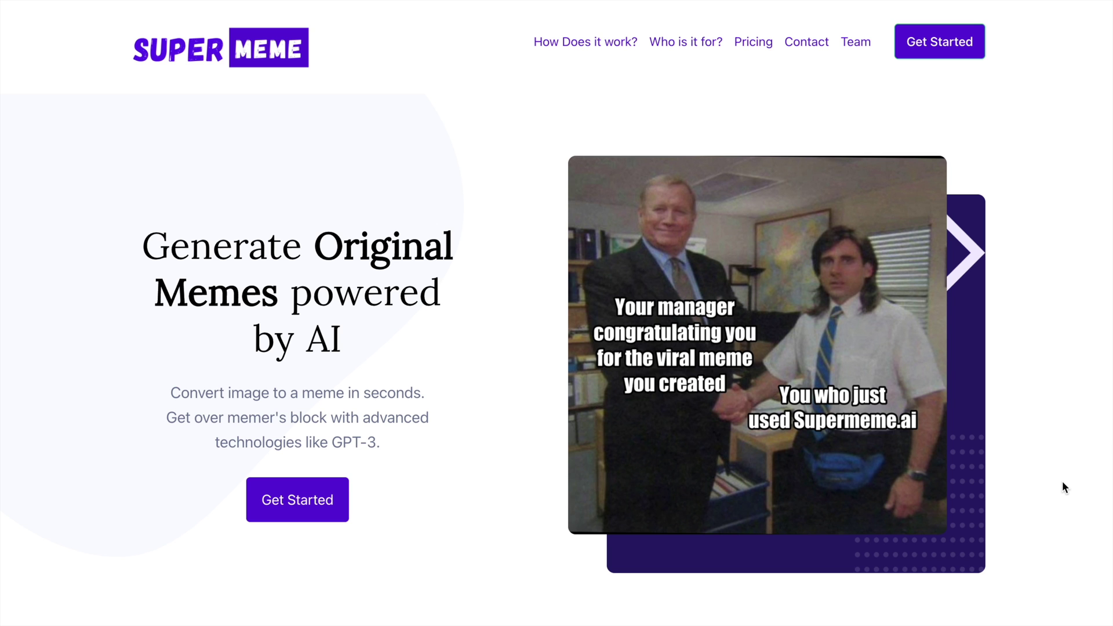
- Scroll the landing page down to Pricing: Free (20 runs), Pro $19.99/mo, Enterprise $199.99/mo
scroll(1062, 481, "down", 6)
scroll(1062, 482, "down", 5)
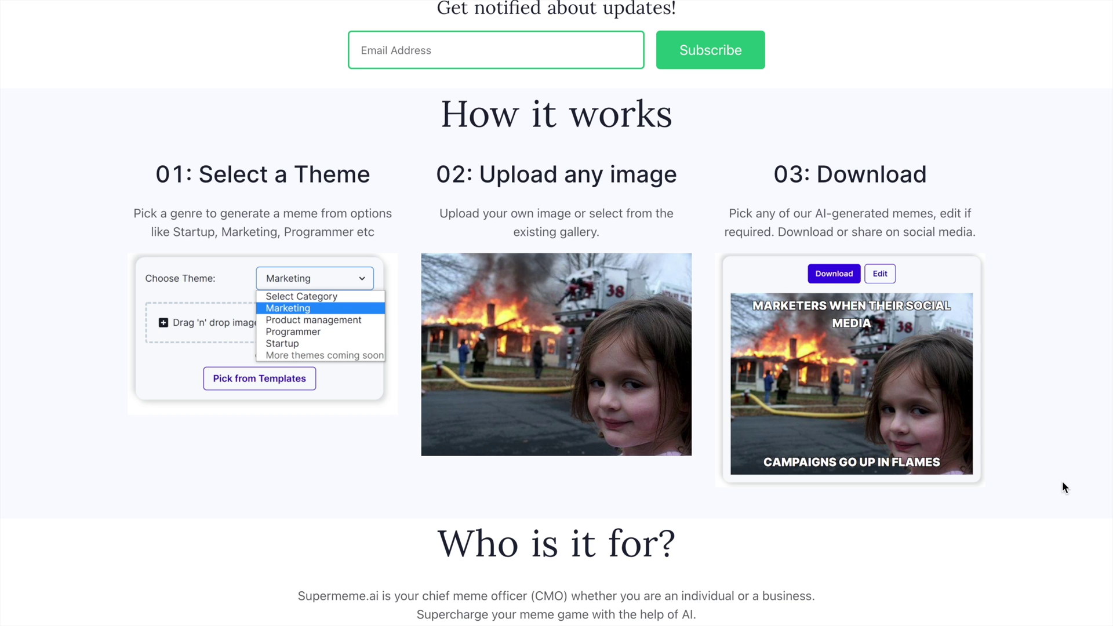
scroll(1062, 481, "down", 10)
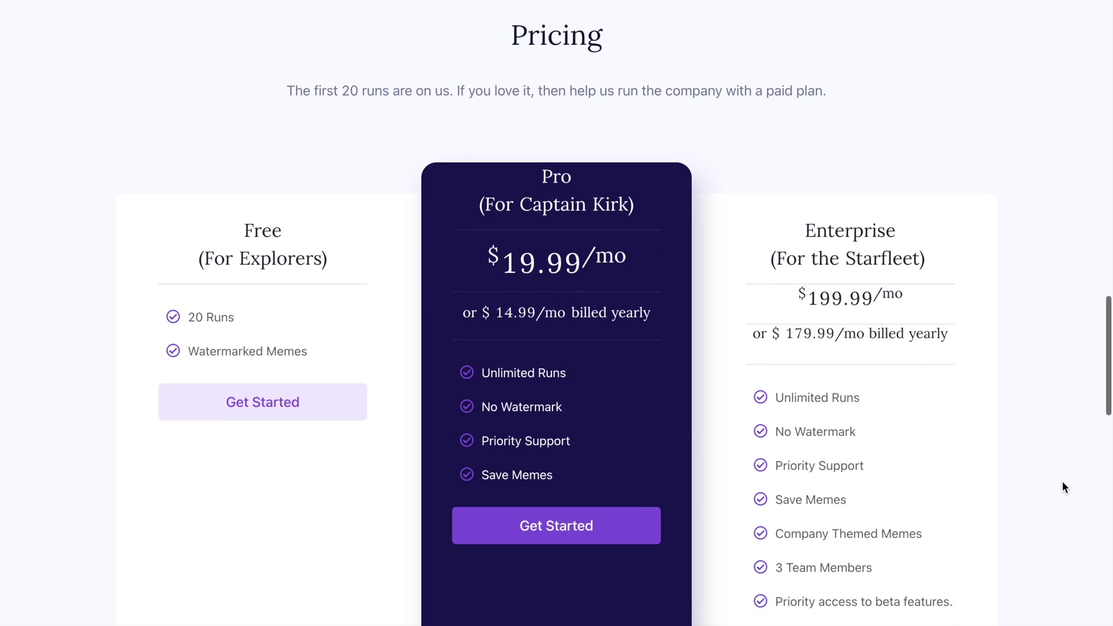
scroll(1062, 486, "up", 1)
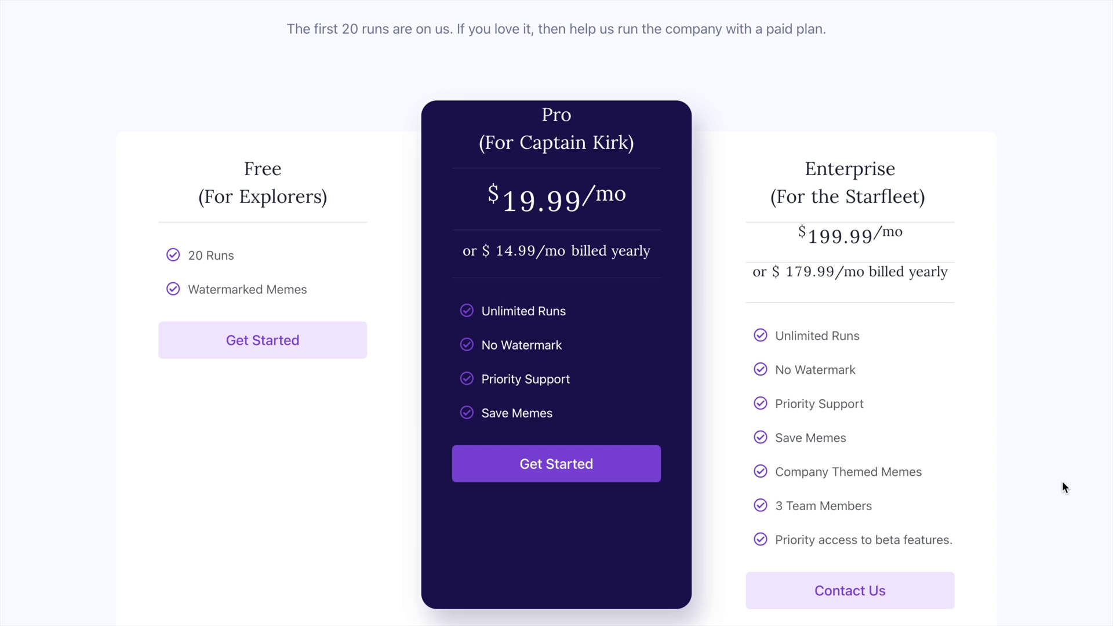
- Start the Free plan and sign in with a Google account
left_click(297, 346)
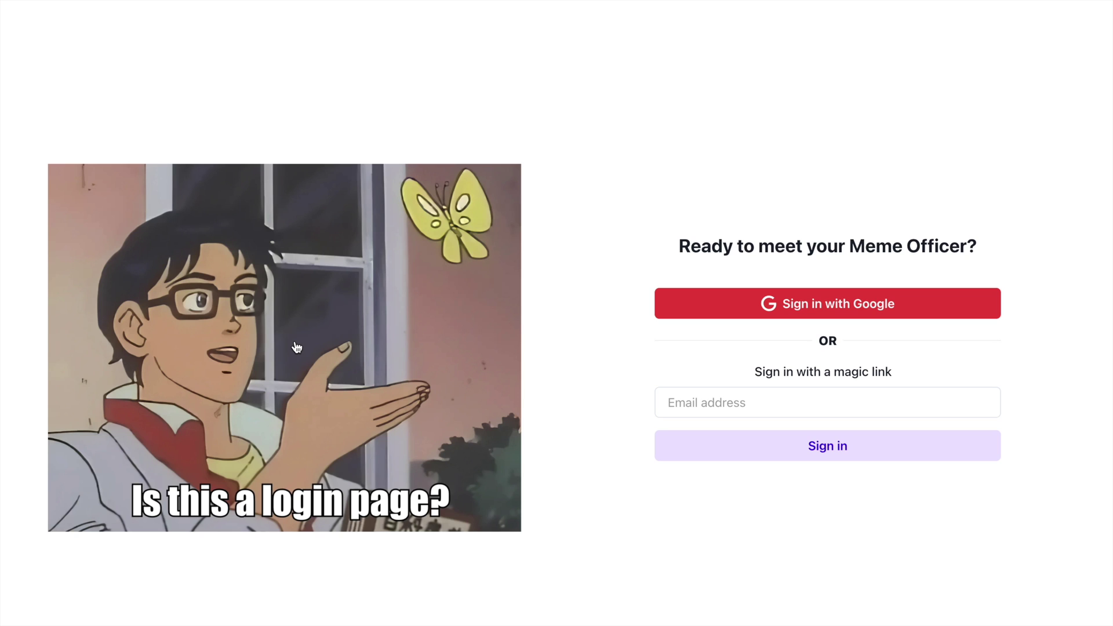
left_click(760, 305)
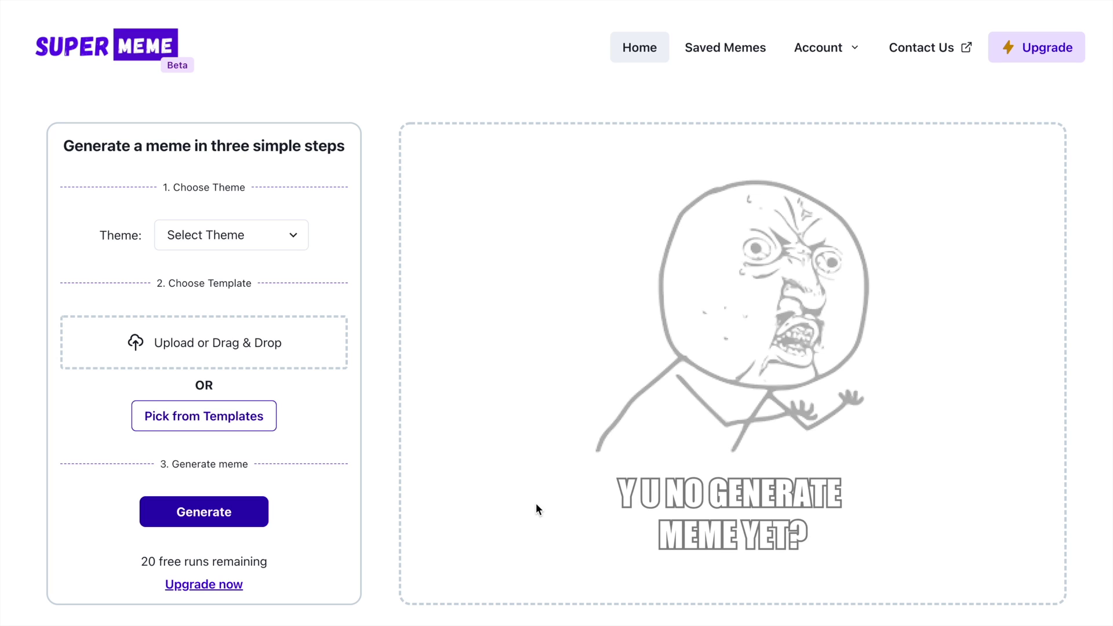
- Set the theme to Programmer and select the woman-yelling-at-cat template as the image
left_click(242, 235)
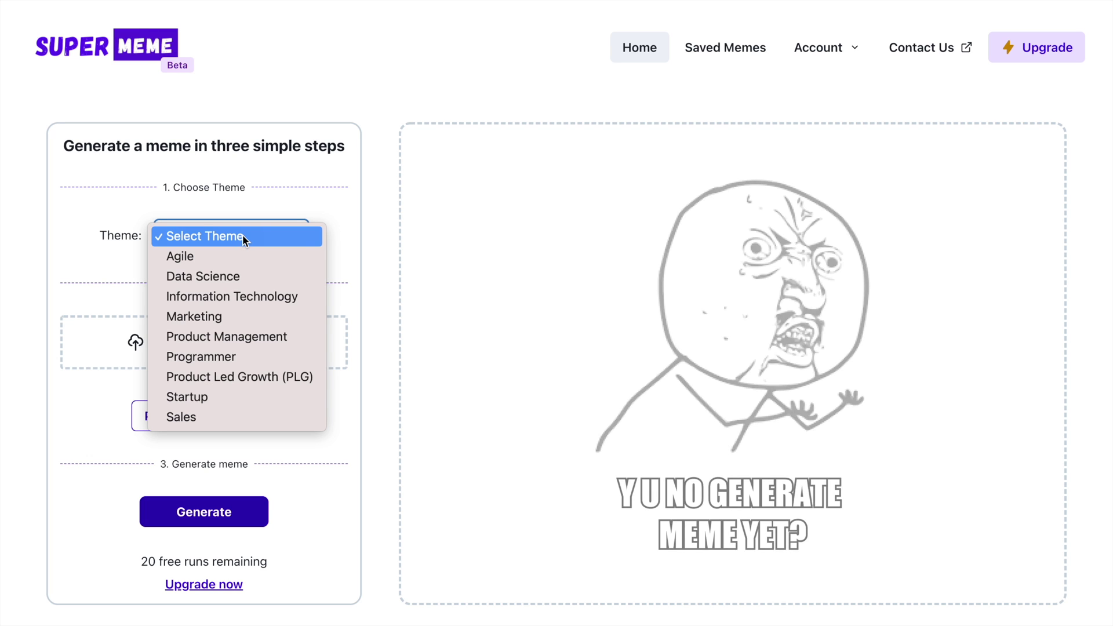
left_click(213, 352)
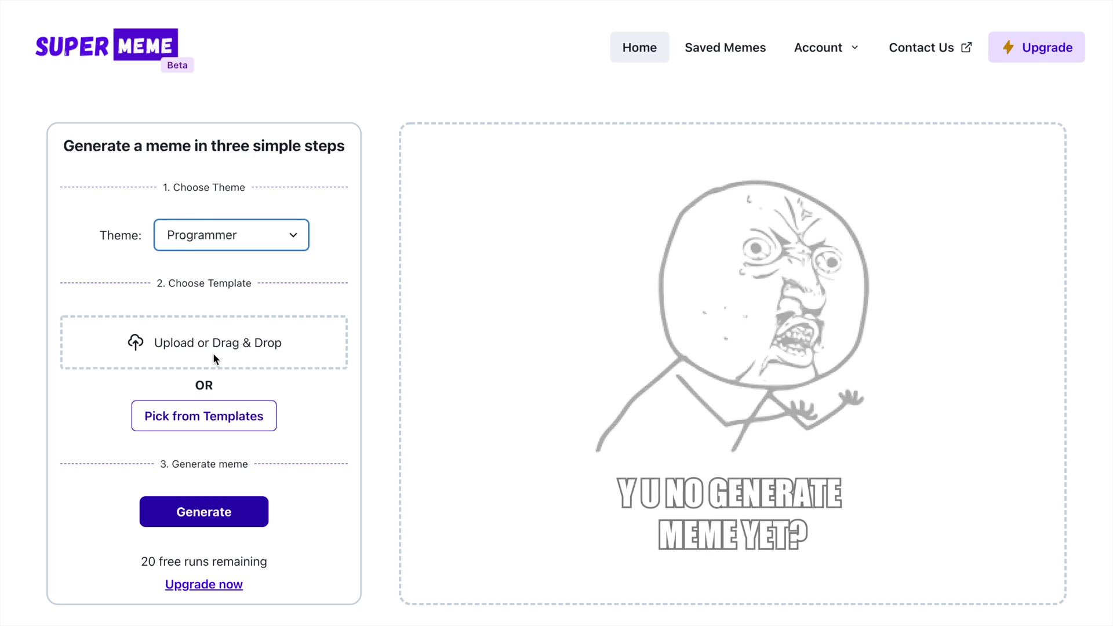
left_click(206, 413)
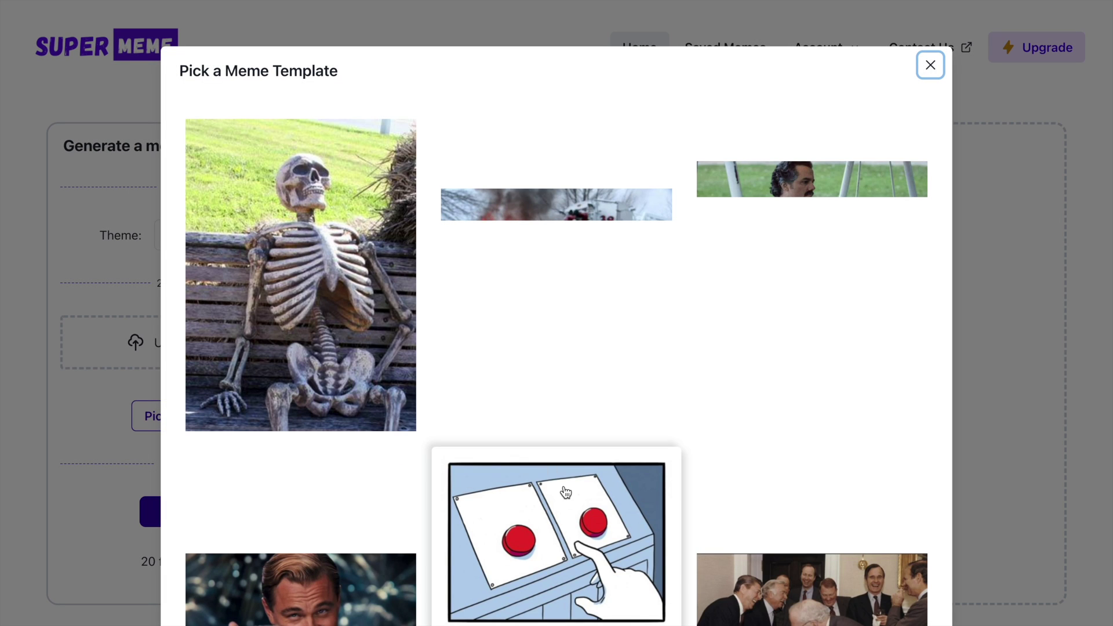
scroll(565, 492, "down", 10)
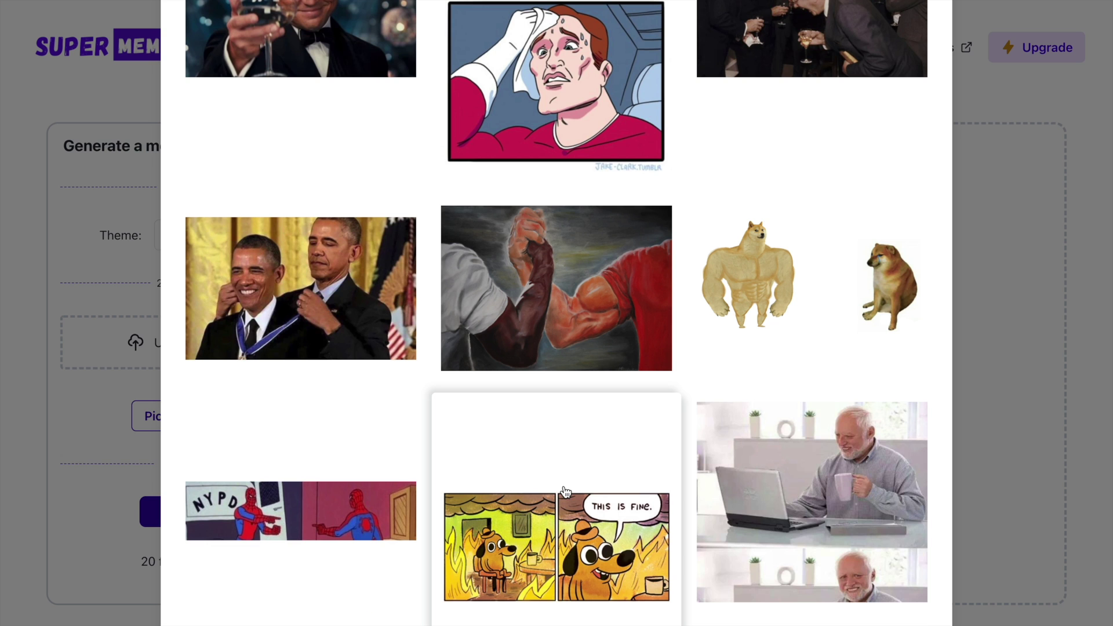
scroll(565, 492, "down", 8)
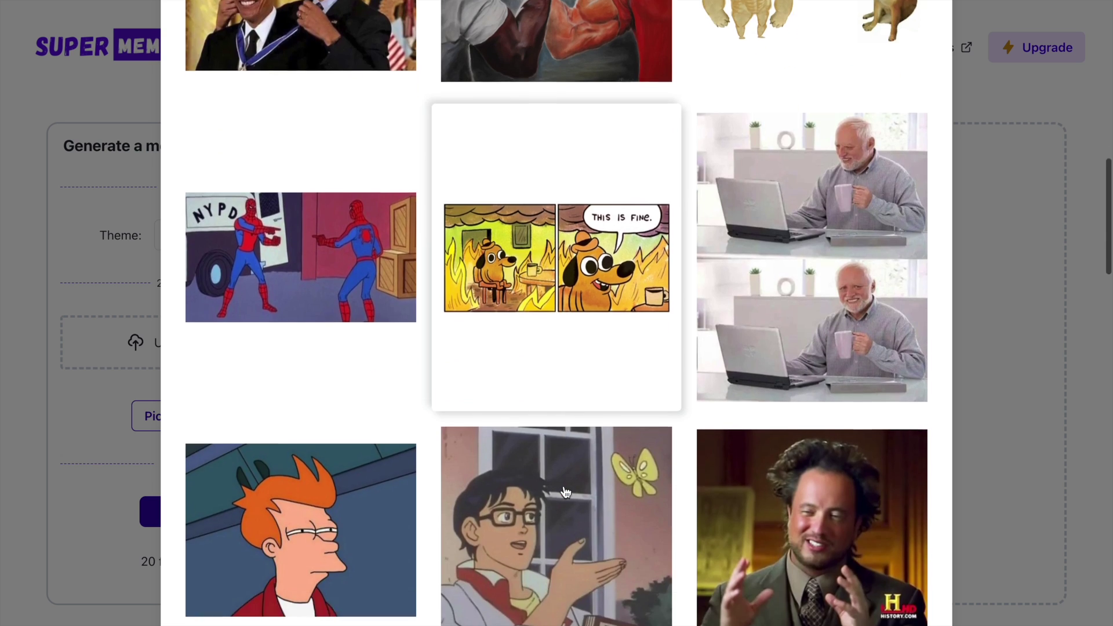
scroll(566, 492, "down", 9)
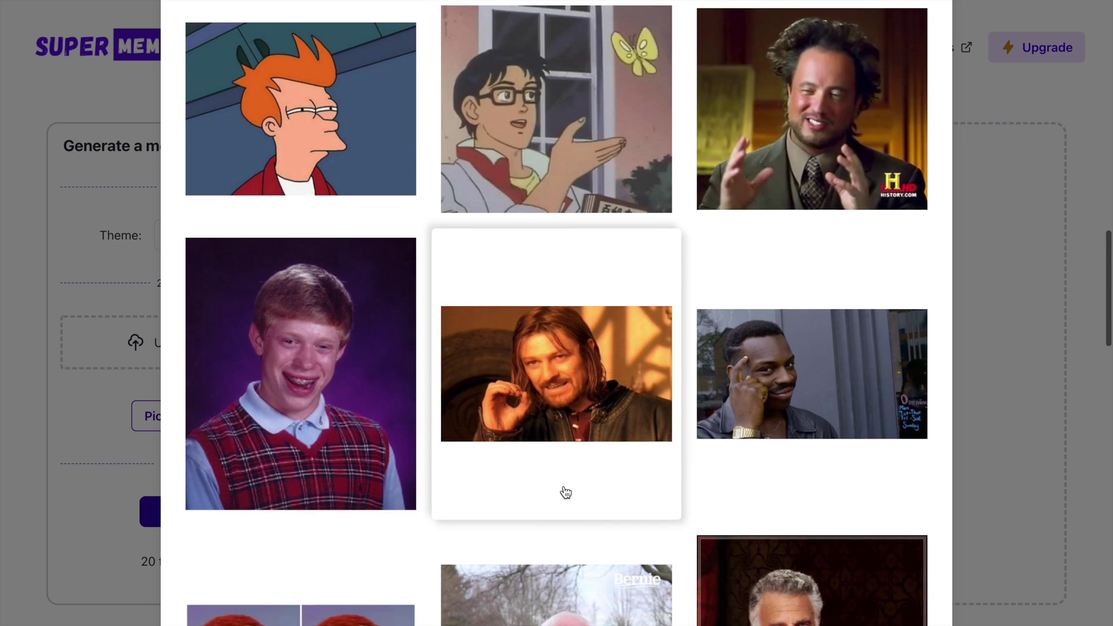
scroll(565, 492, "down", 10)
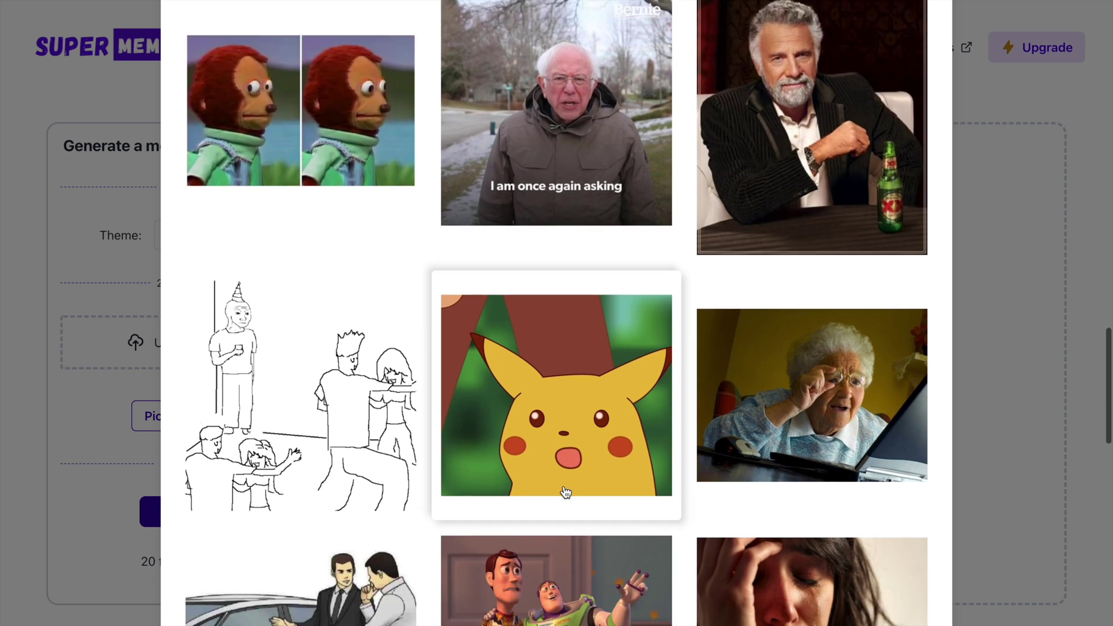
scroll(566, 492, "down", 2)
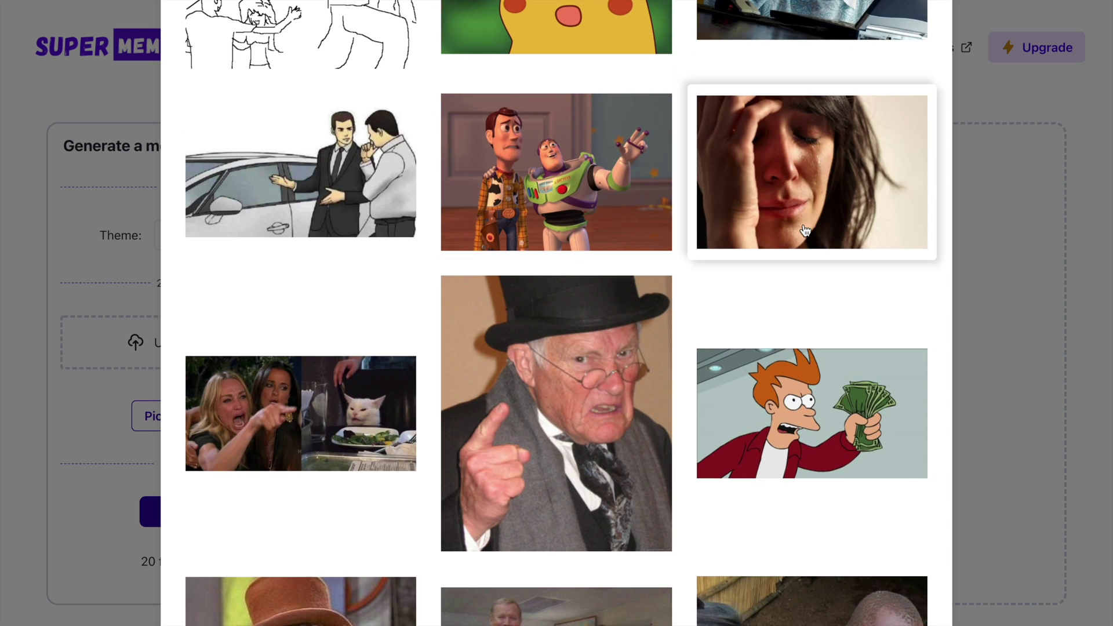
scroll(494, 419, "down", 2)
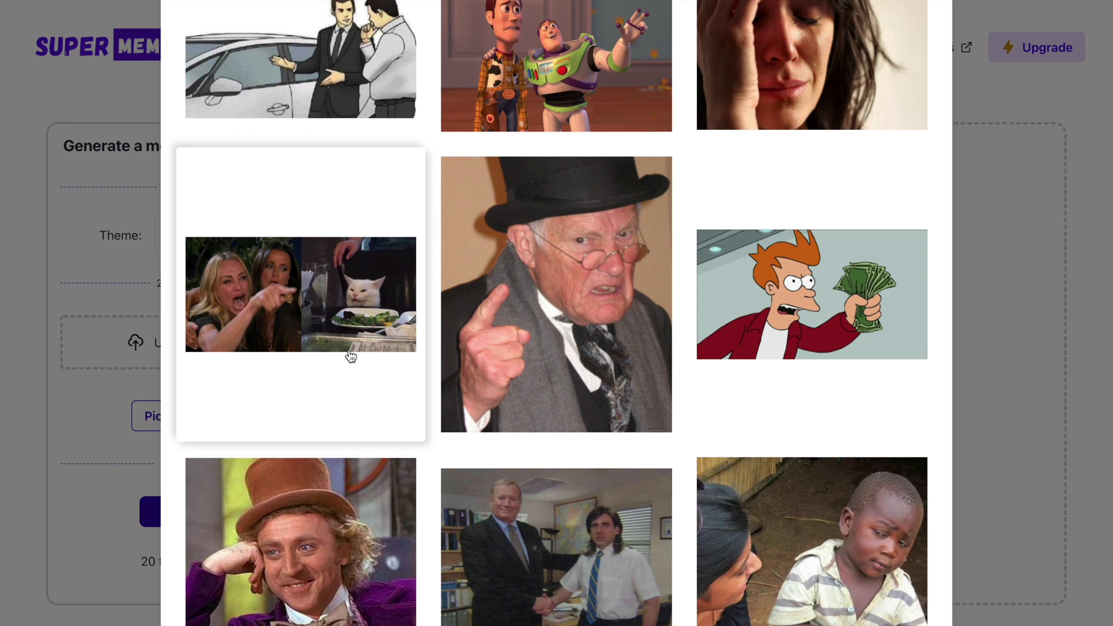
left_click(331, 335)
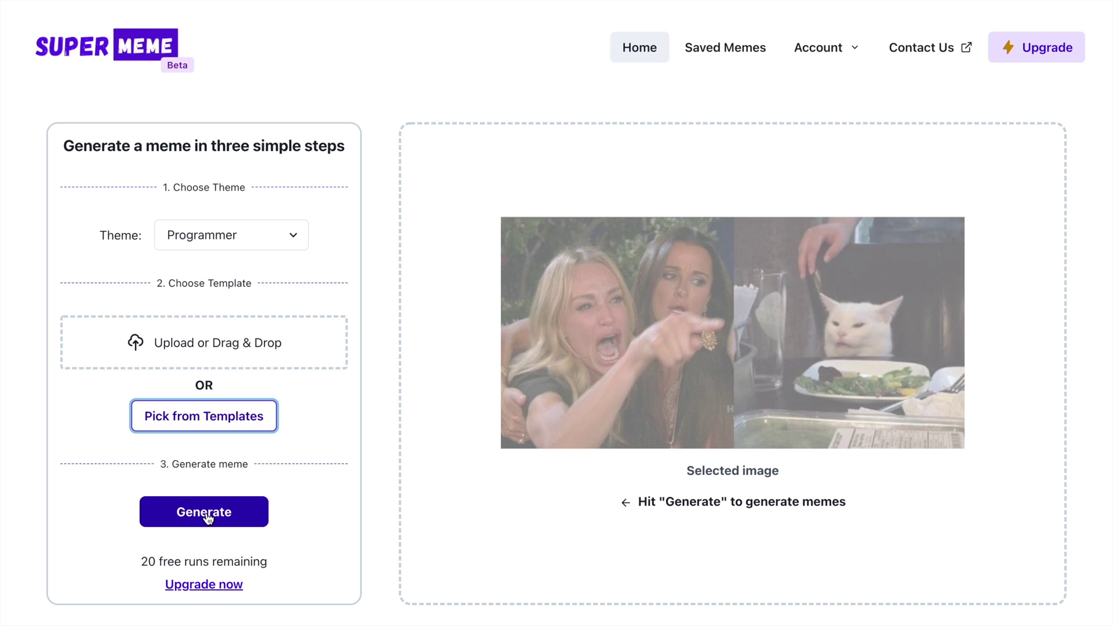
- Generate Programmer captions for the cat template and review the resulting meme cards
left_click(207, 517)
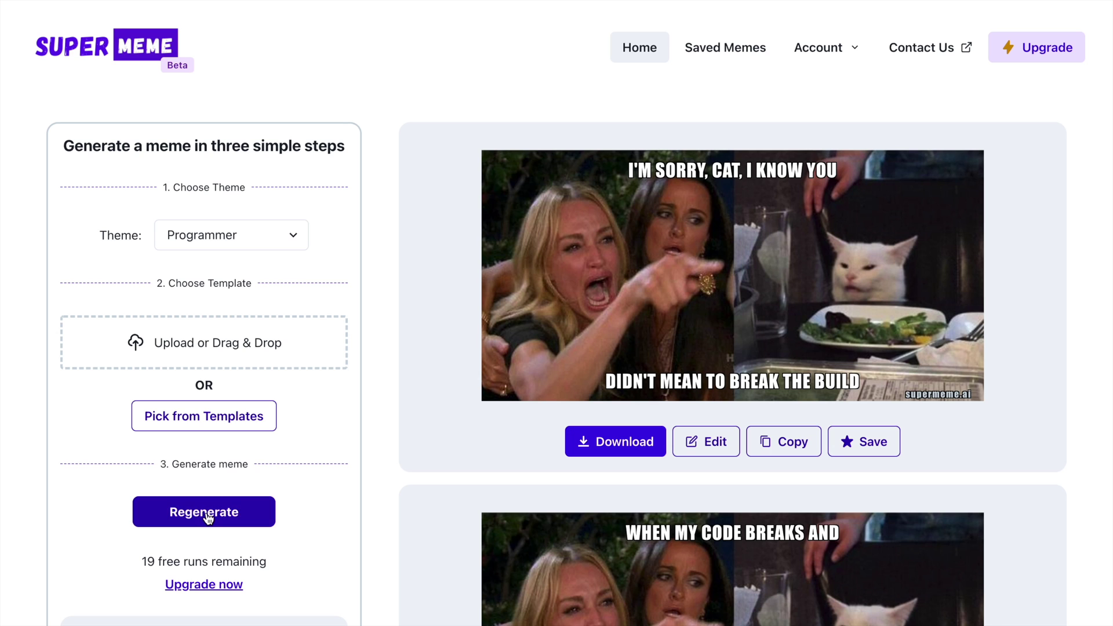
scroll(441, 478, "down", 10)
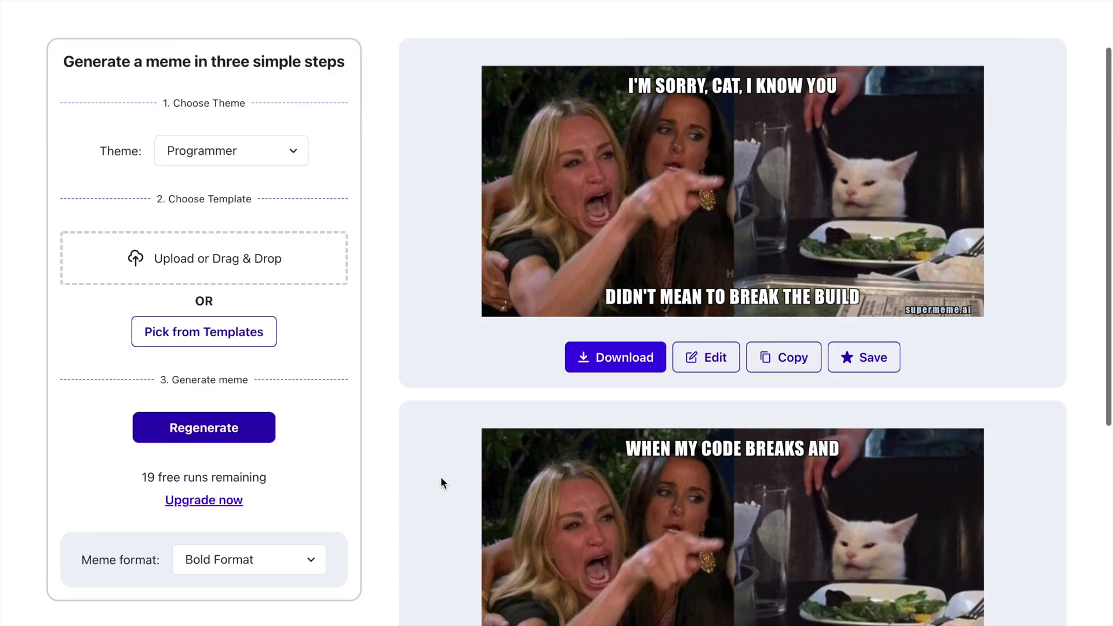
scroll(441, 477, "up", 10)
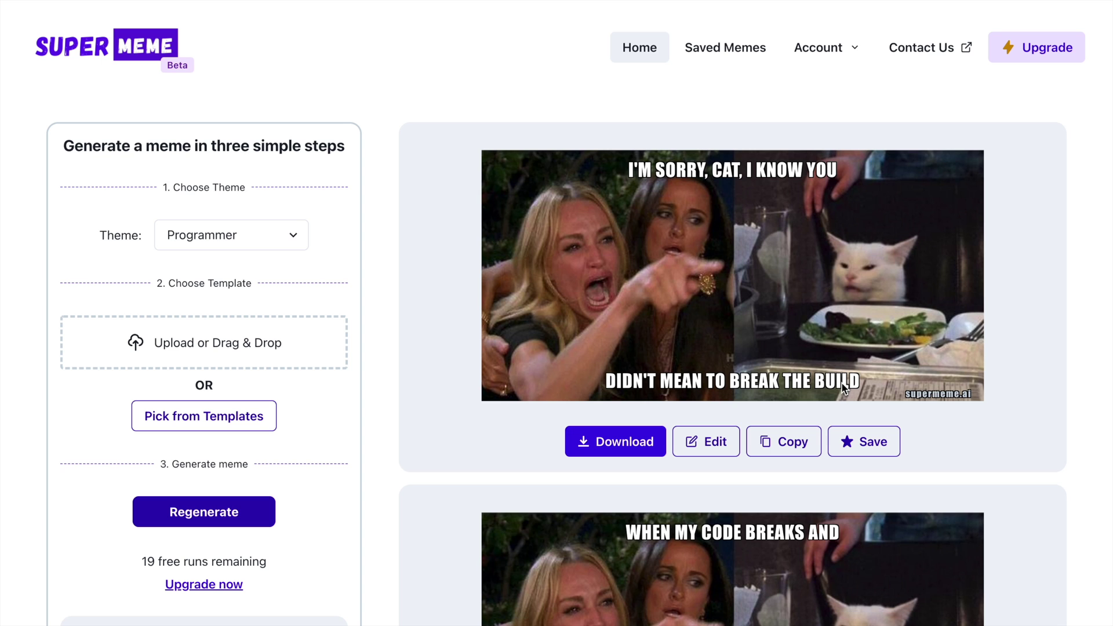
scroll(841, 384, "down", 3)
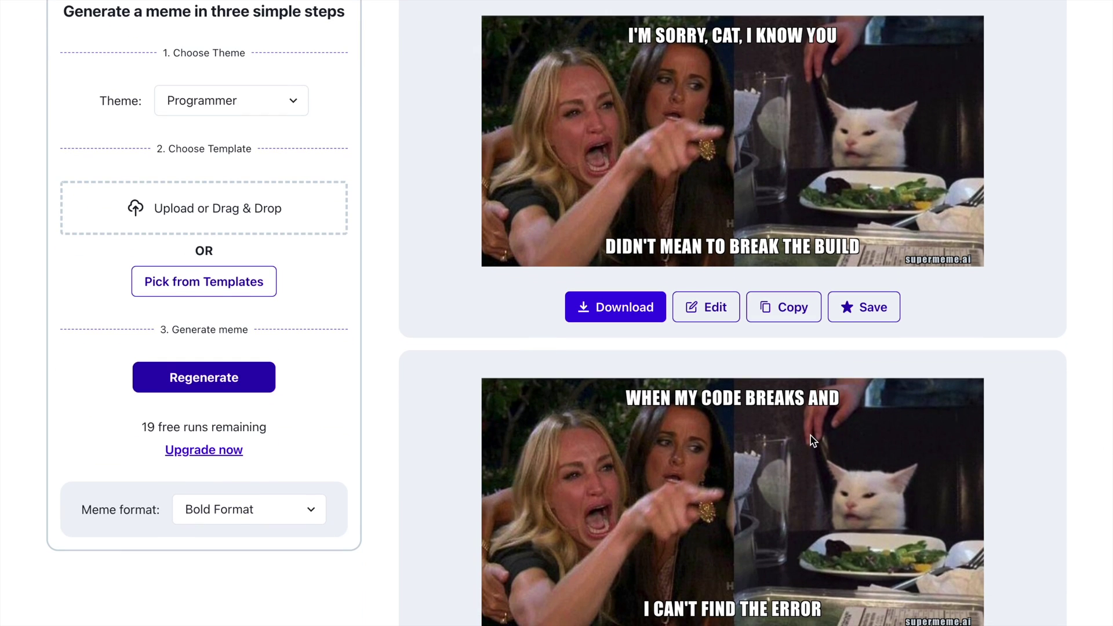
scroll(810, 436, "down", 8)
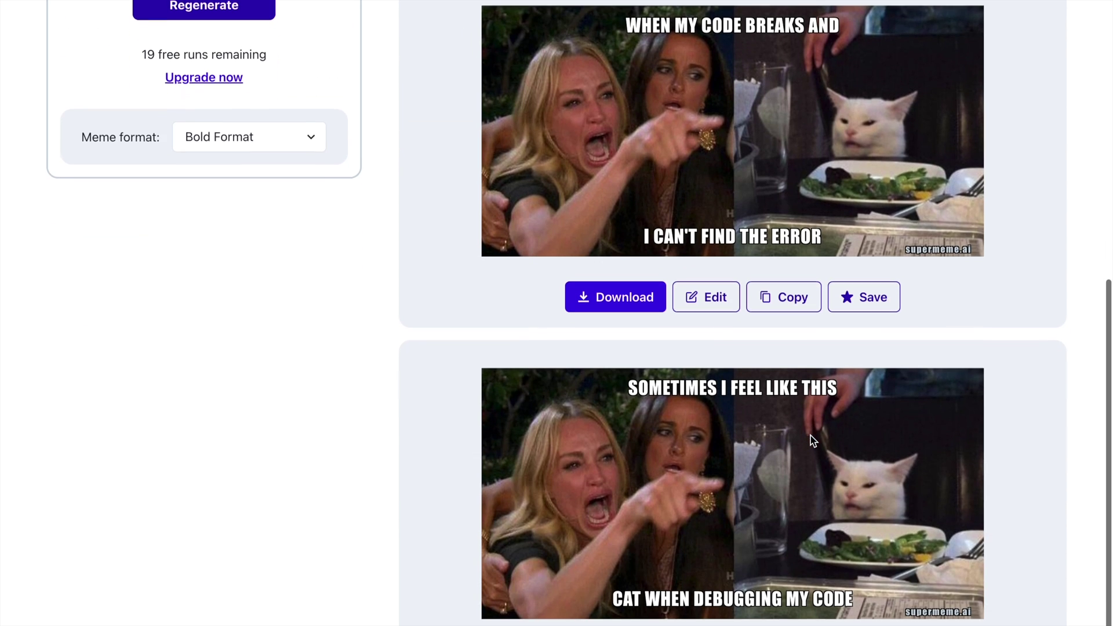
scroll(811, 435, "down", 1)
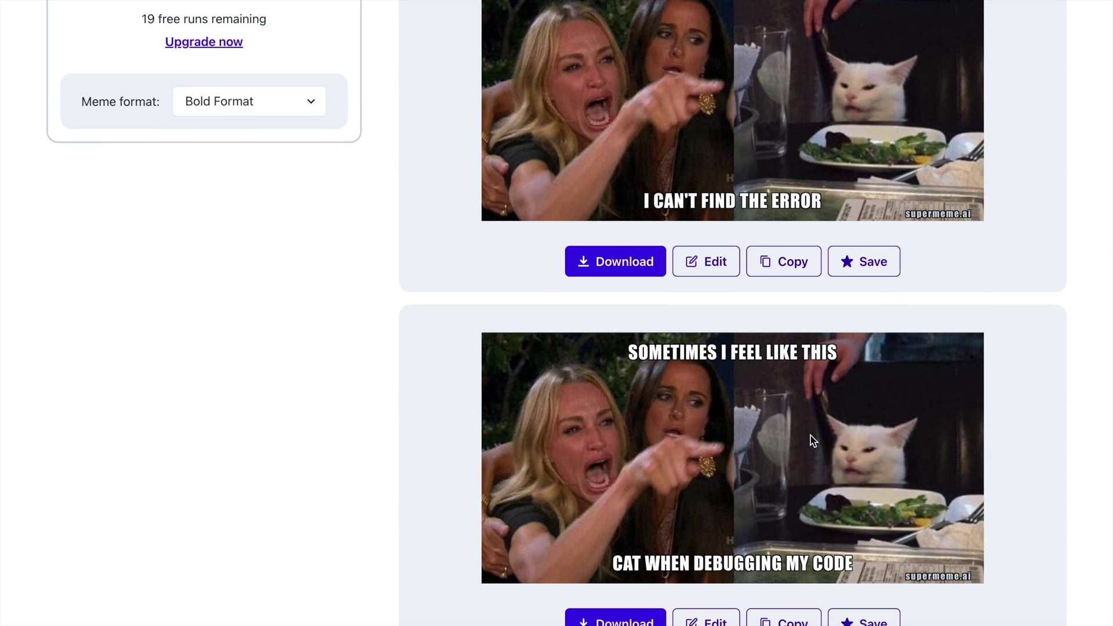
scroll(811, 436, "up", 12)
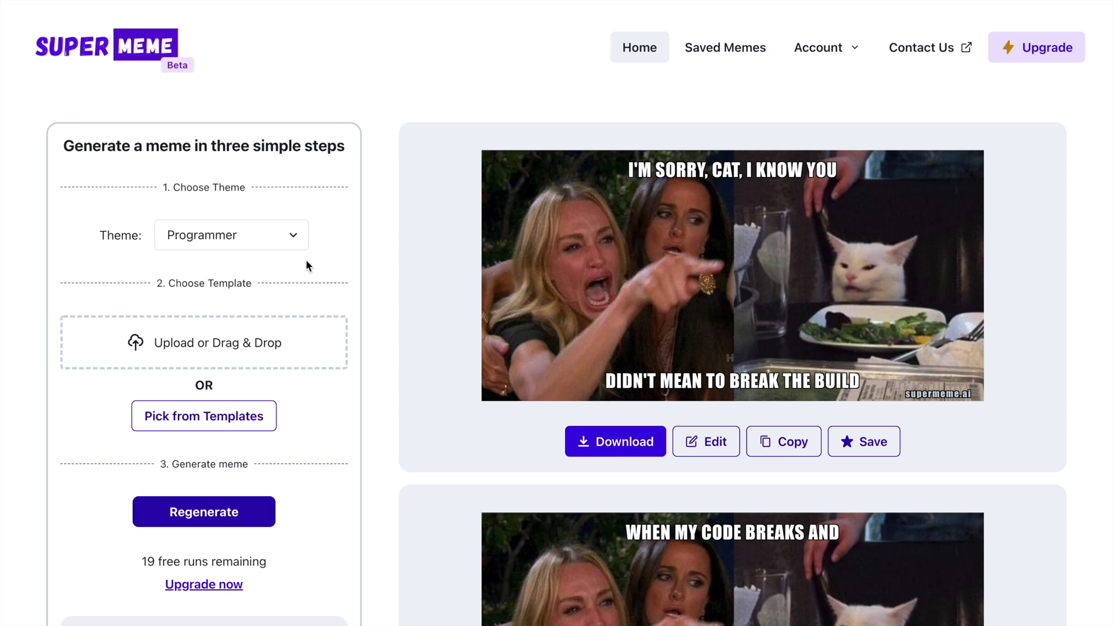
- Switch the Theme dropdown from Programmer to Data Science
left_click(260, 242)
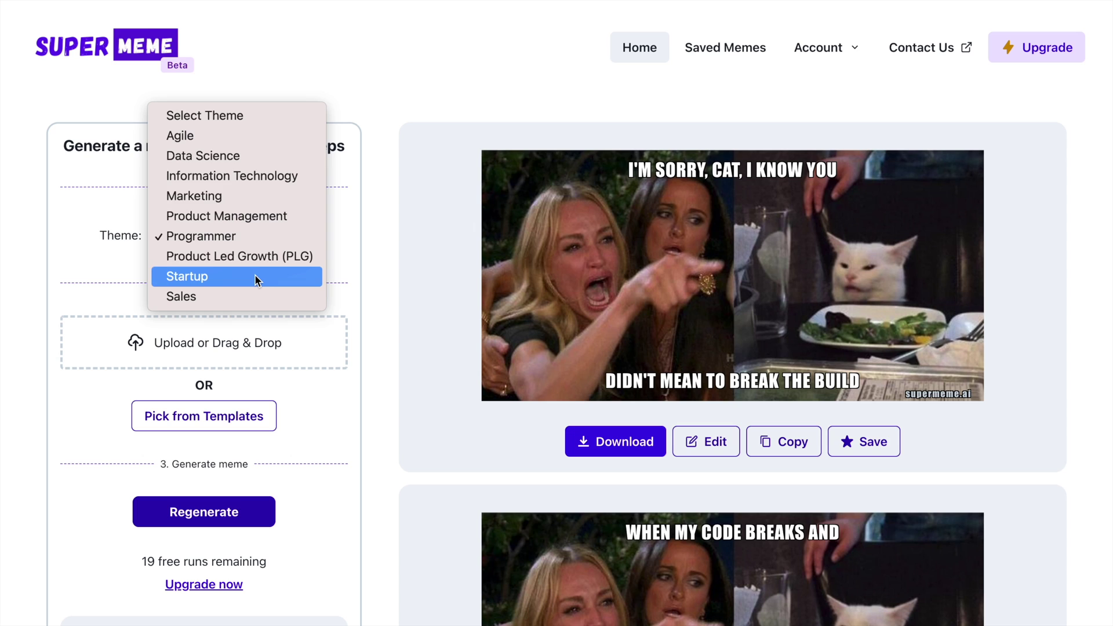
left_click(251, 164)
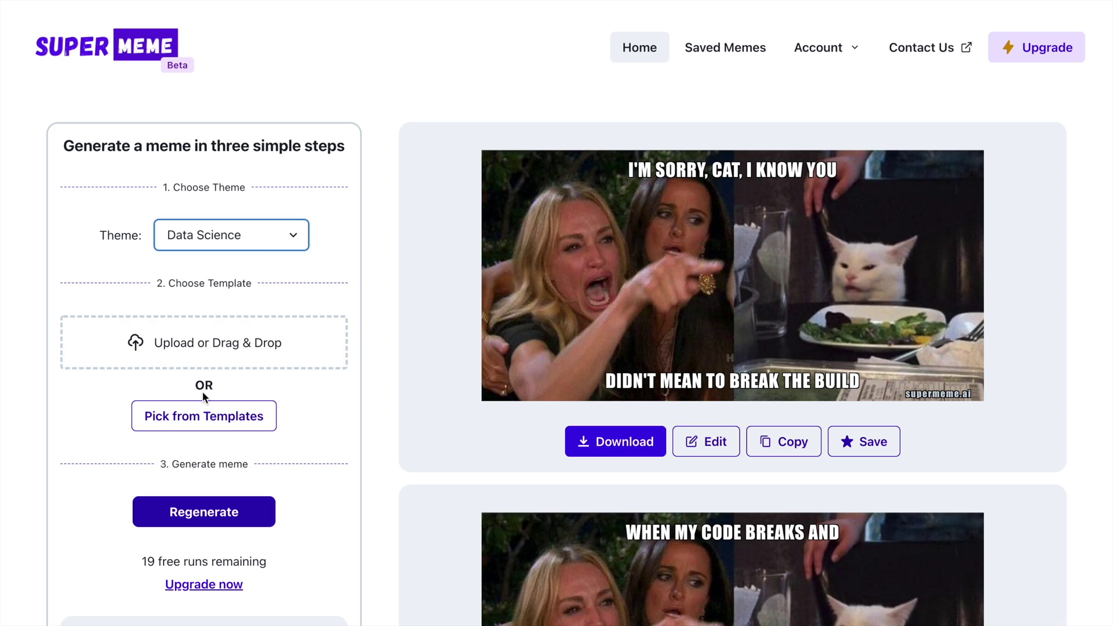
- Upload the garden photo IMG_20200118_121851_1.jpeg
left_click(218, 347)
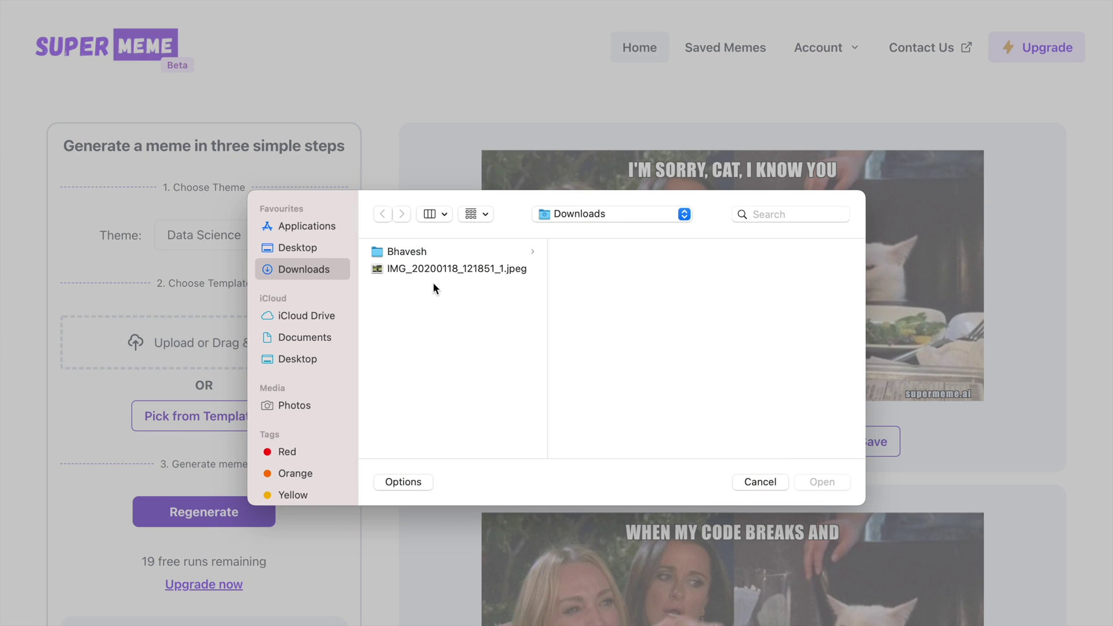
left_click(441, 269)
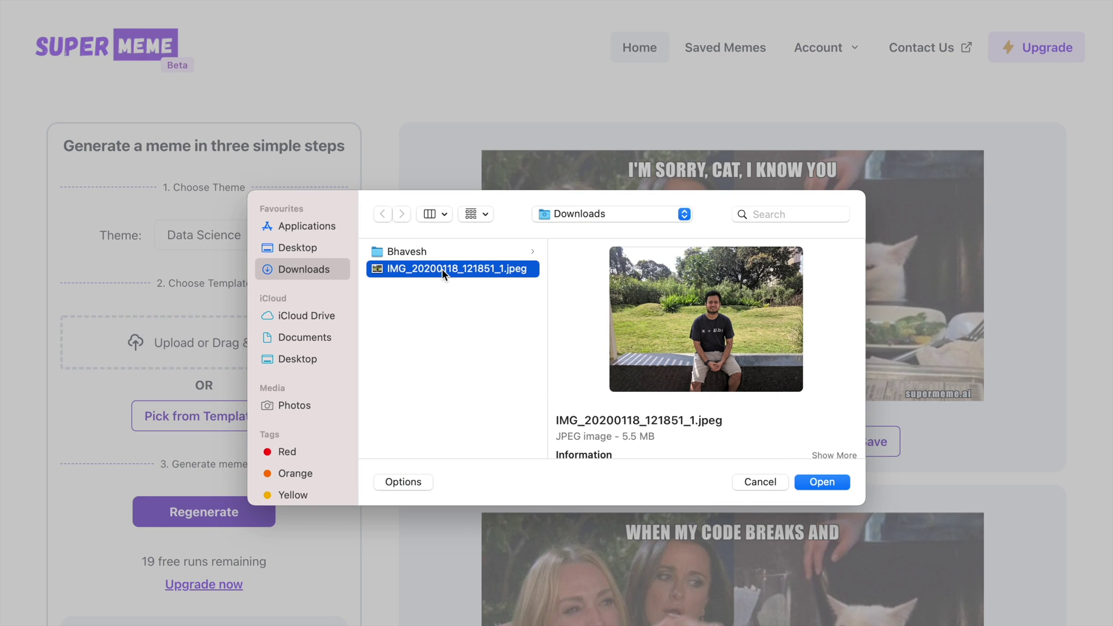
left_click(813, 478)
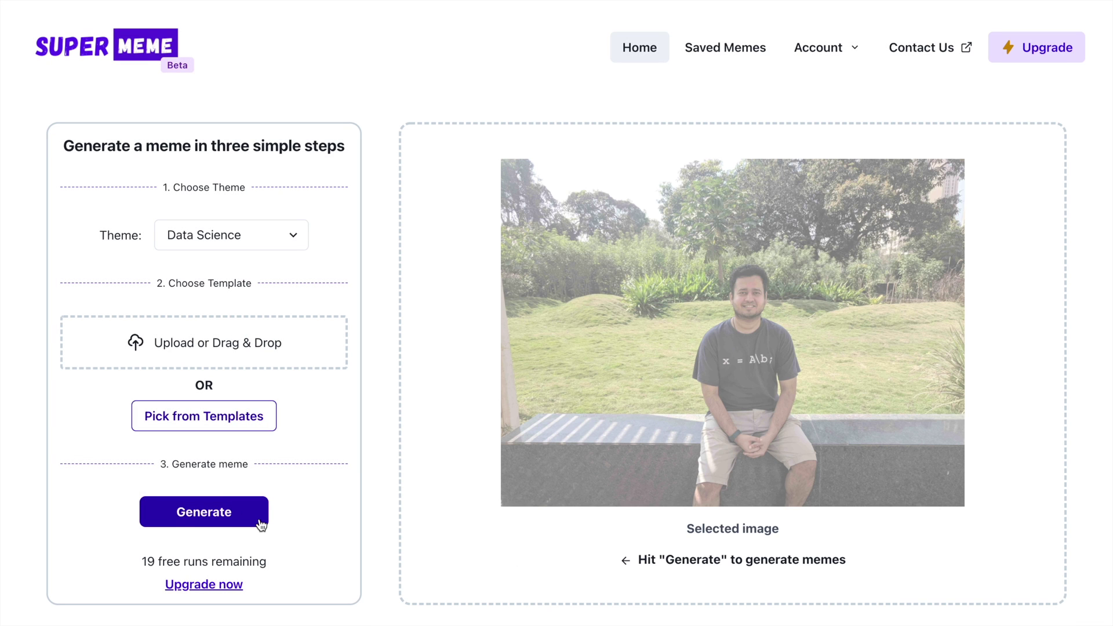
- Generate Data Science memes from the garden photo and review them
left_click(215, 522)
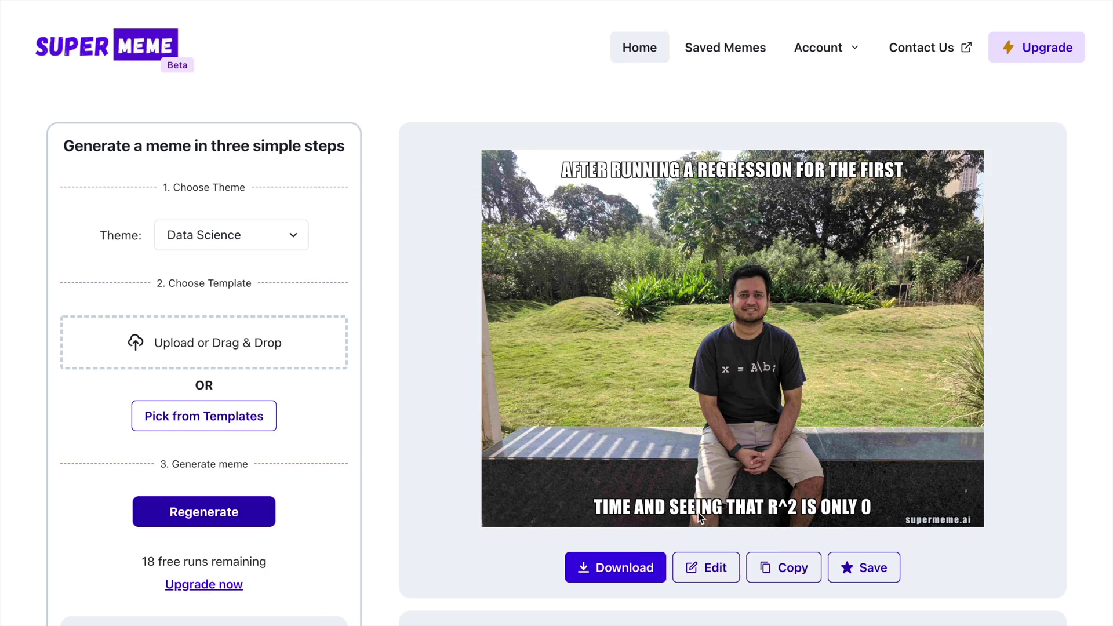
scroll(697, 512, "down", 8)
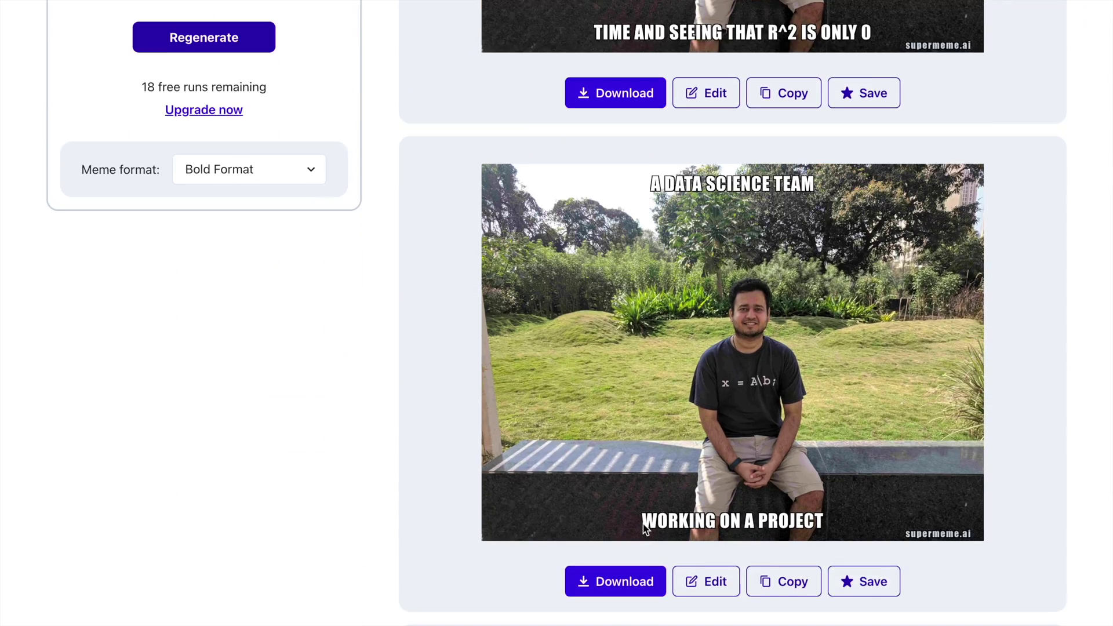
scroll(645, 527, "down", 7)
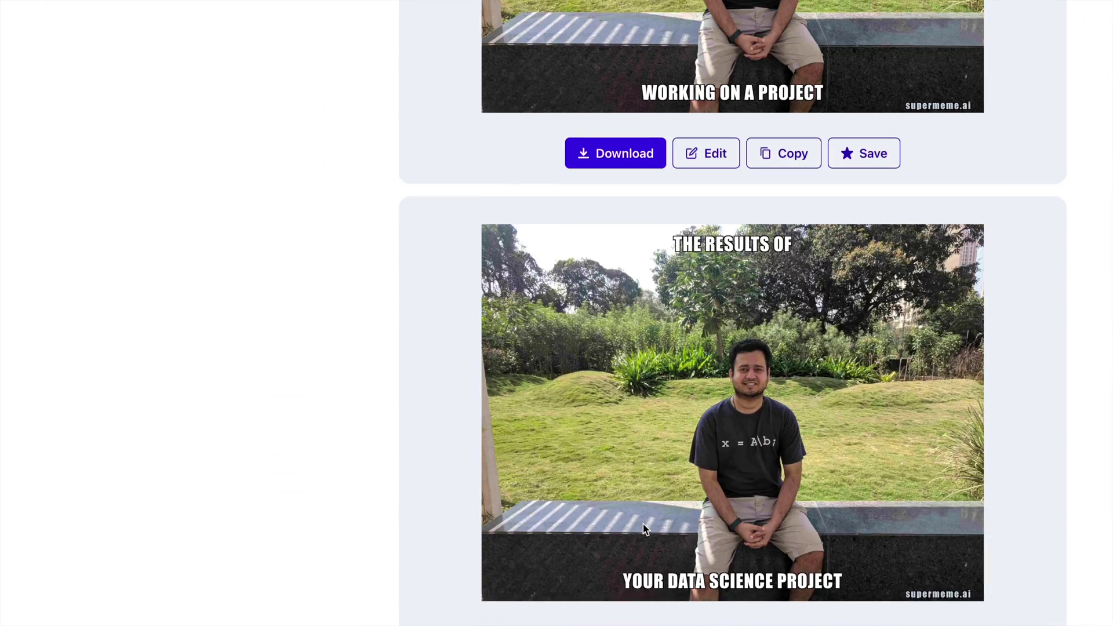
scroll(644, 528, "up", 15)
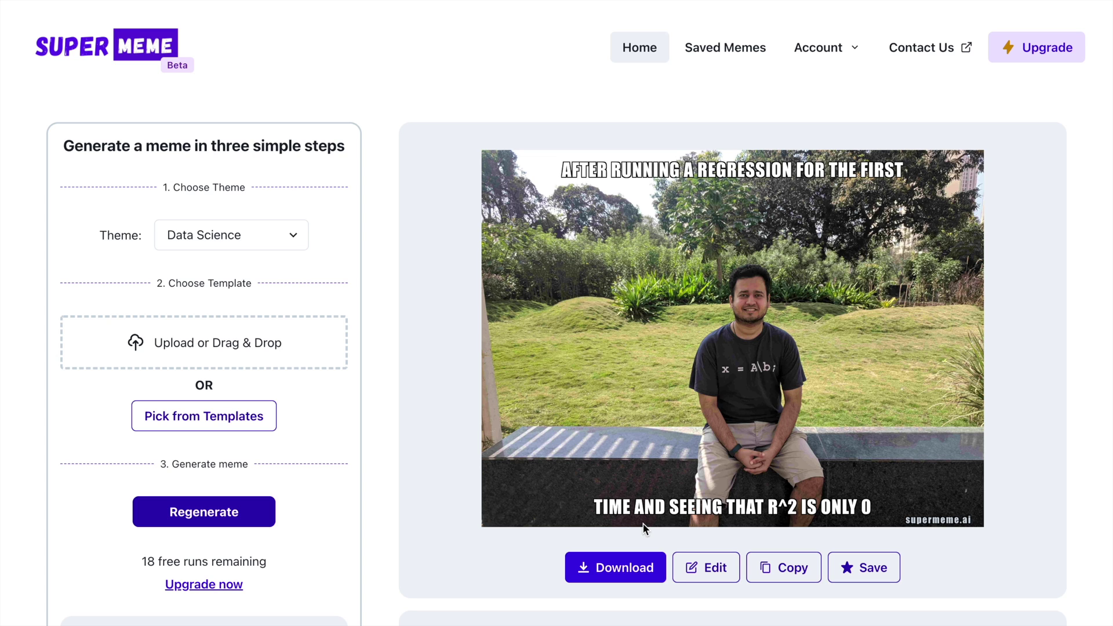
- Upload the café portrait from Downloads and generate Data Science memes from it
left_click(206, 359)
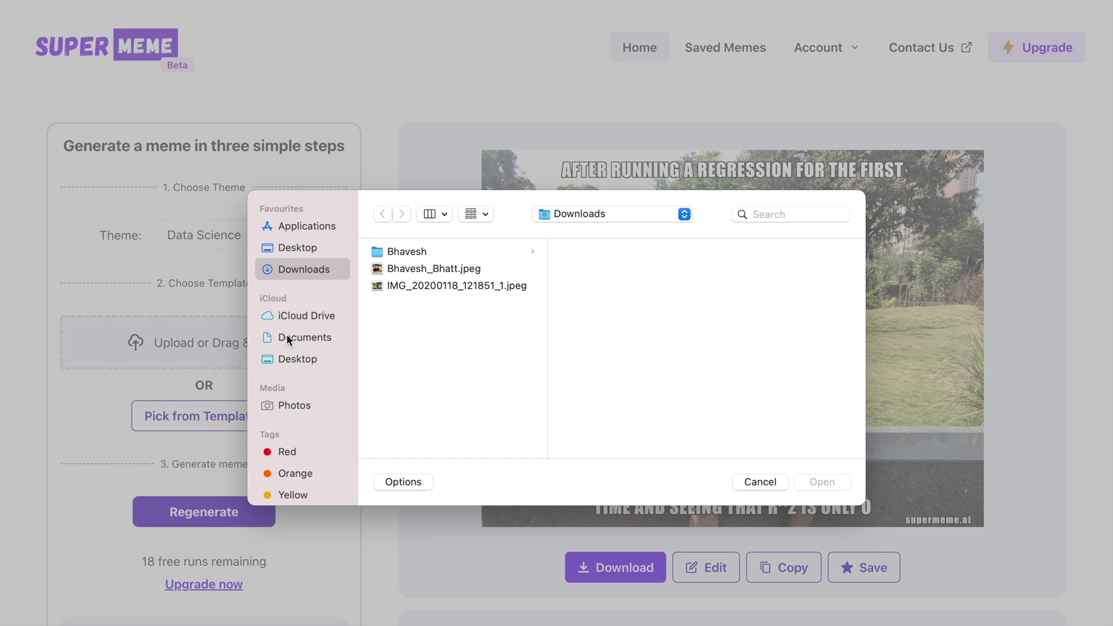
left_click(445, 274)
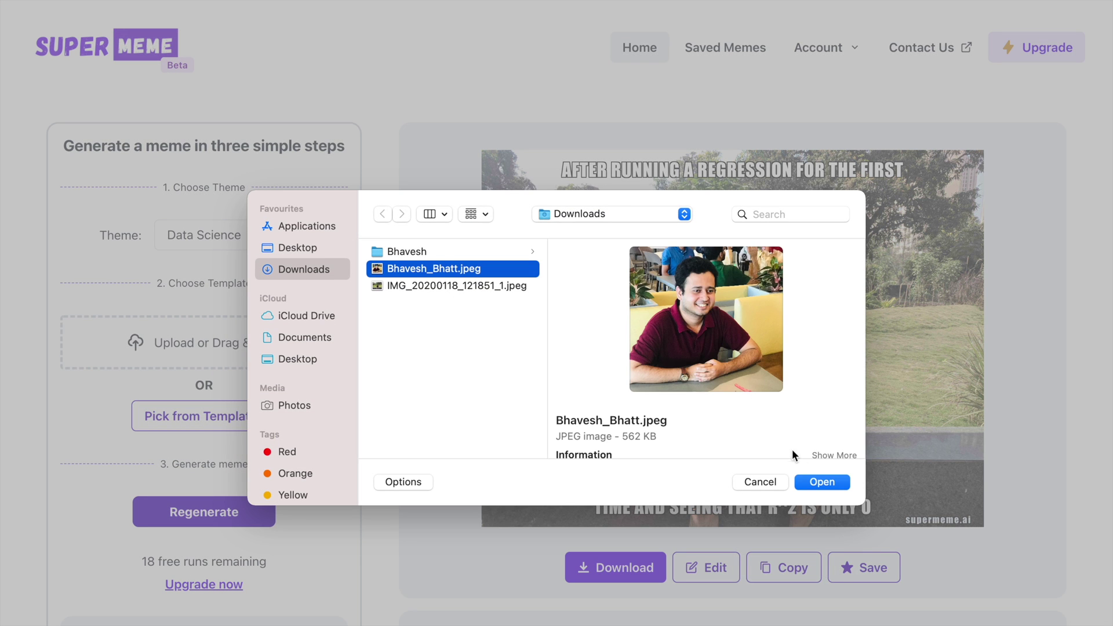
left_click(816, 482)
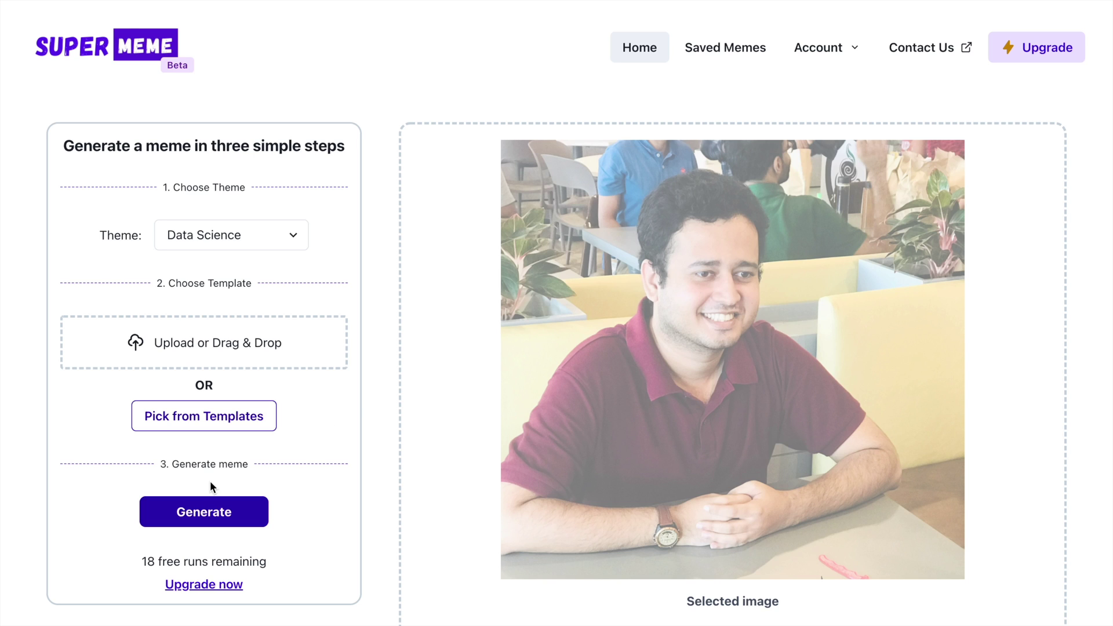
left_click(222, 515)
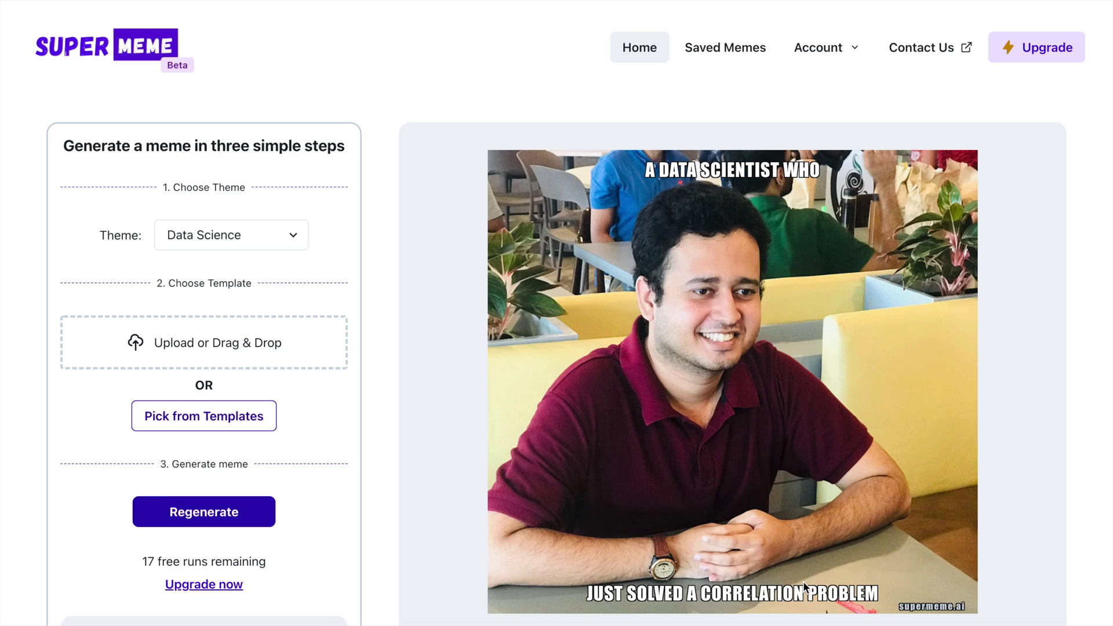
- Scroll through the café portrait's Data Science memes and back to the top
scroll(802, 581, "down", 10)
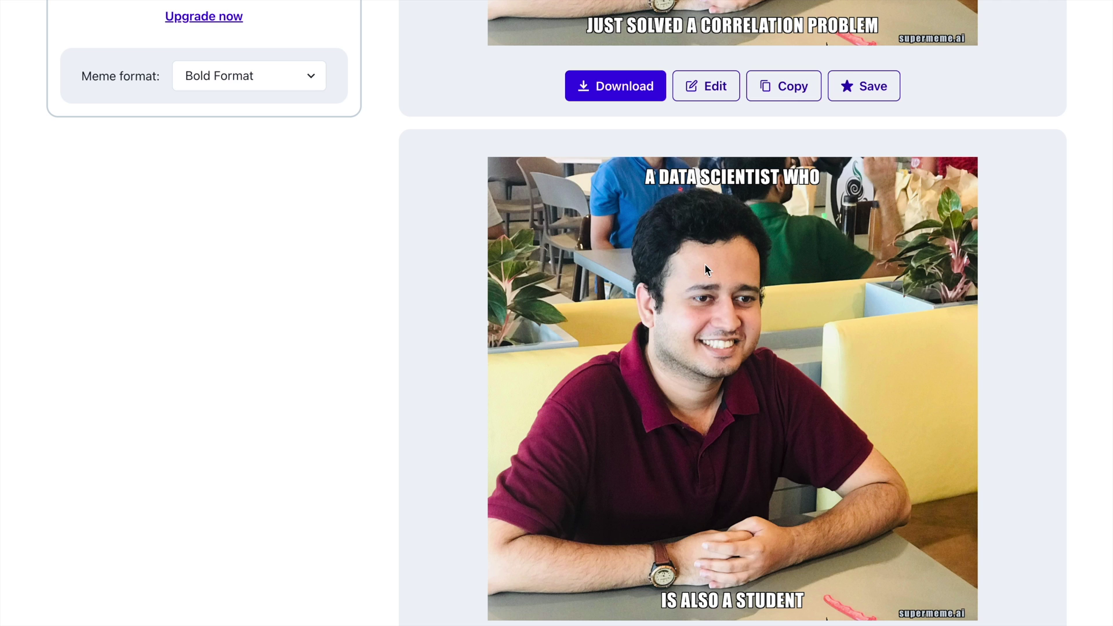
scroll(705, 267, "down", 10)
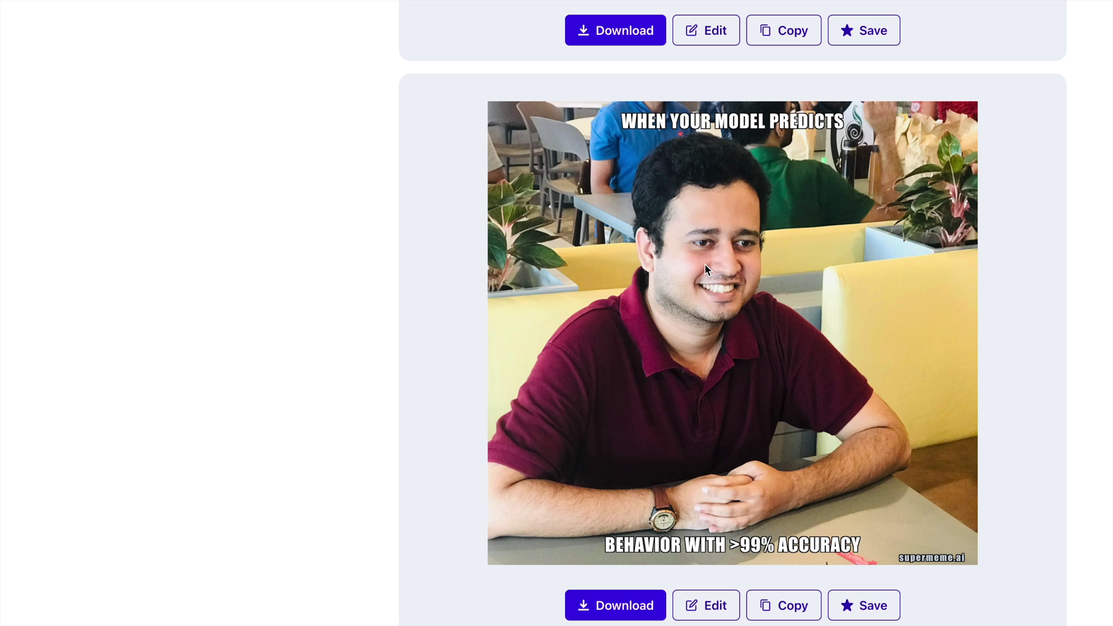
scroll(705, 265, "up", 10)
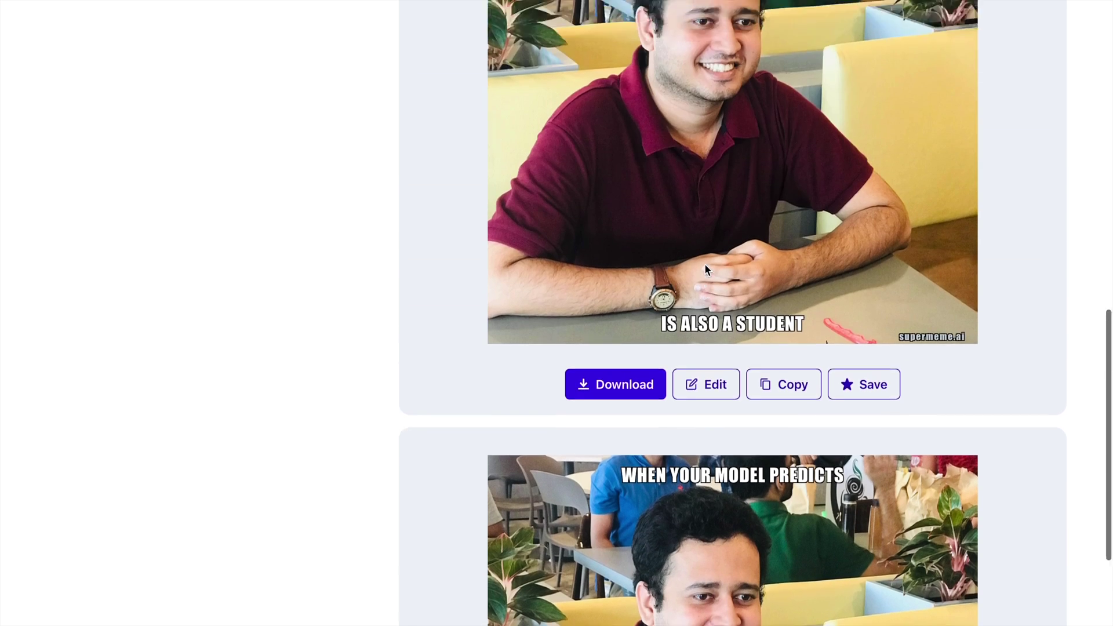
scroll(704, 263, "up", 10)
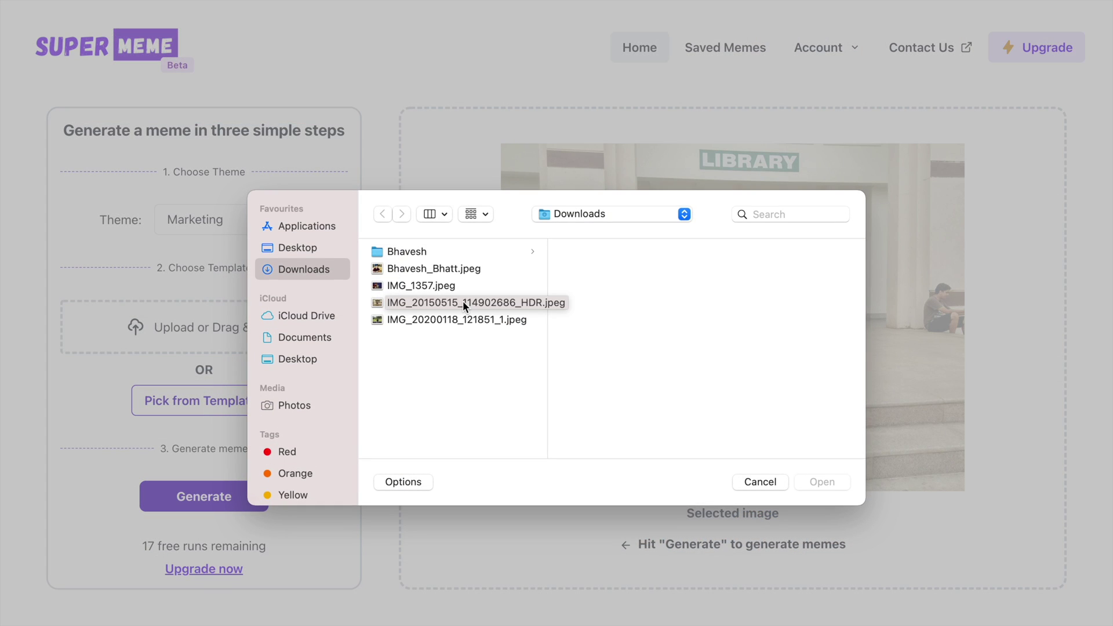
- Upload library photo IMG_20150515_114902686_HDR.jpeg and generate Marketing memes, reviewing the results
left_click(462, 302)
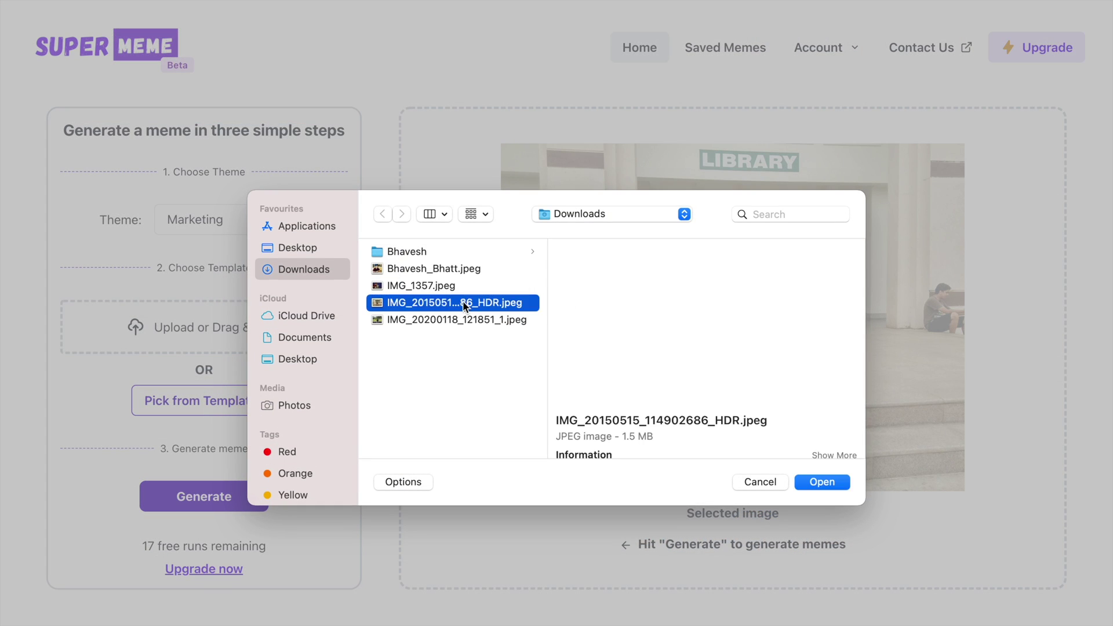
left_click(822, 486)
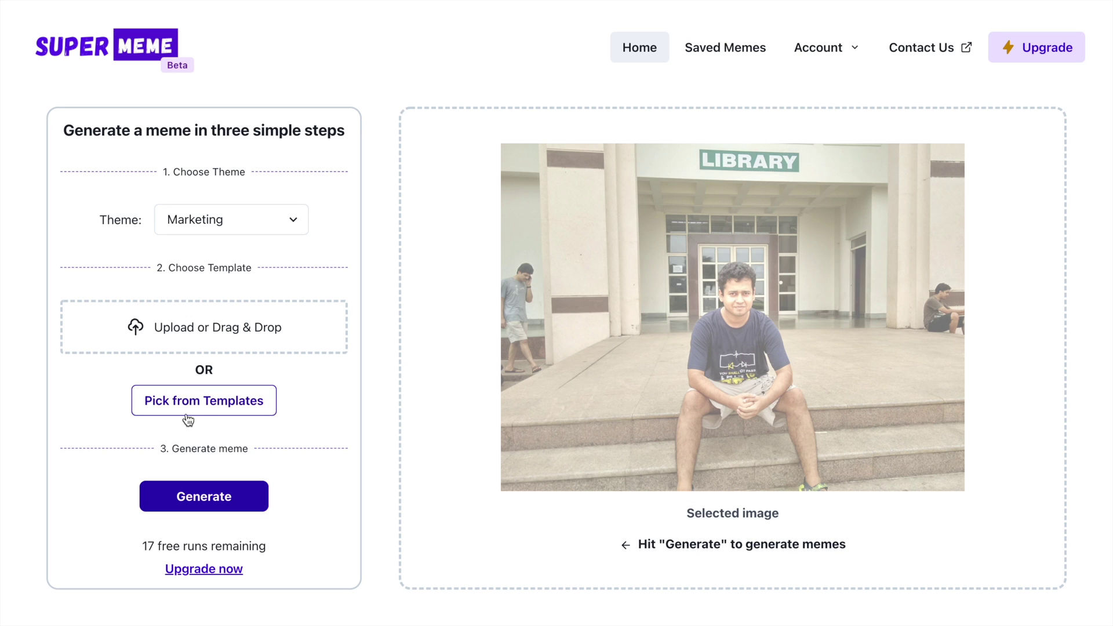
left_click(204, 504)
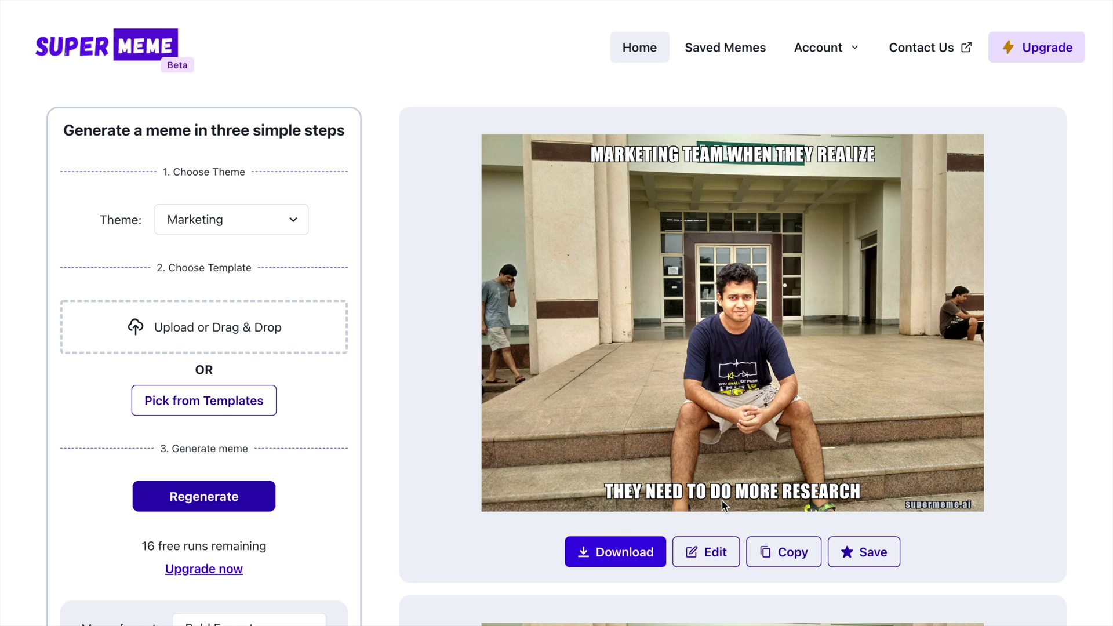
scroll(723, 505, "down", 6)
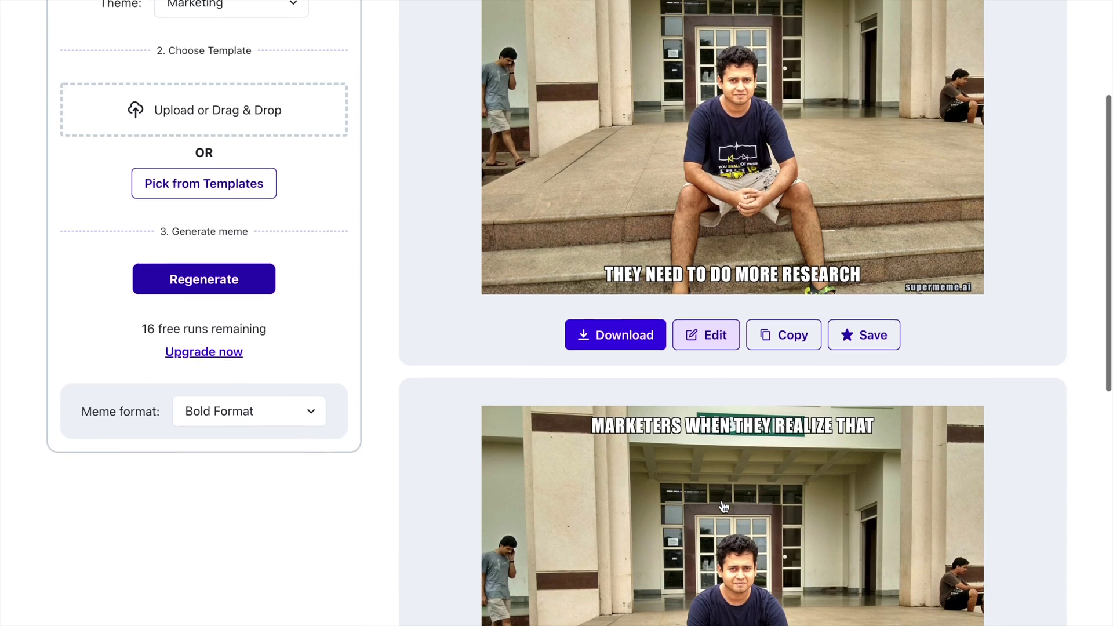
scroll(723, 505, "down", 3)
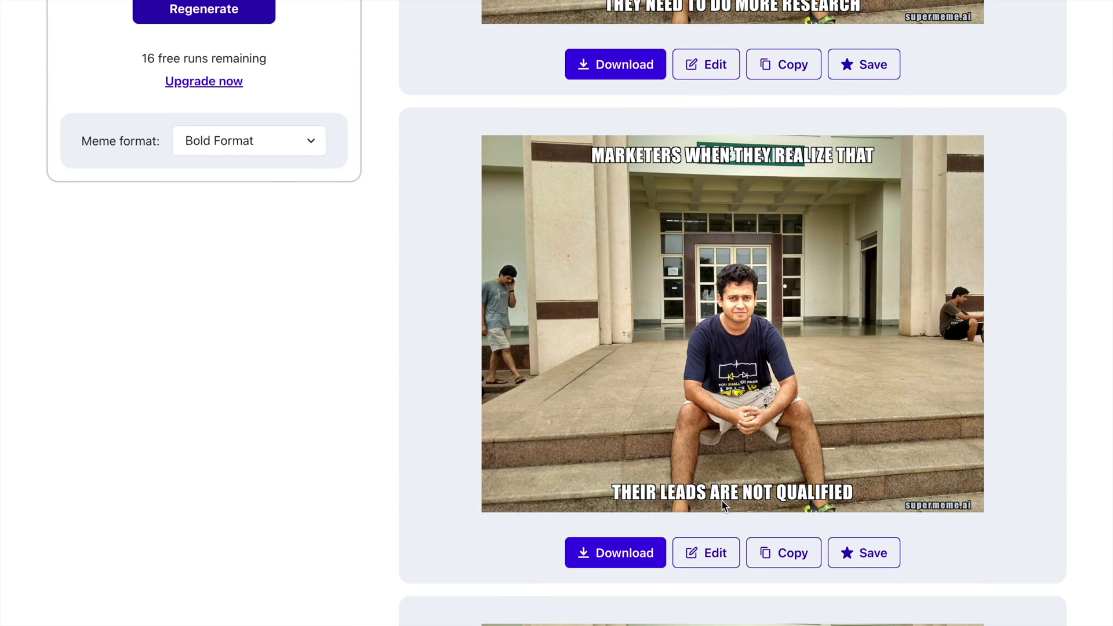
scroll(723, 505, "down", 7)
scroll(723, 505, "up", 15)
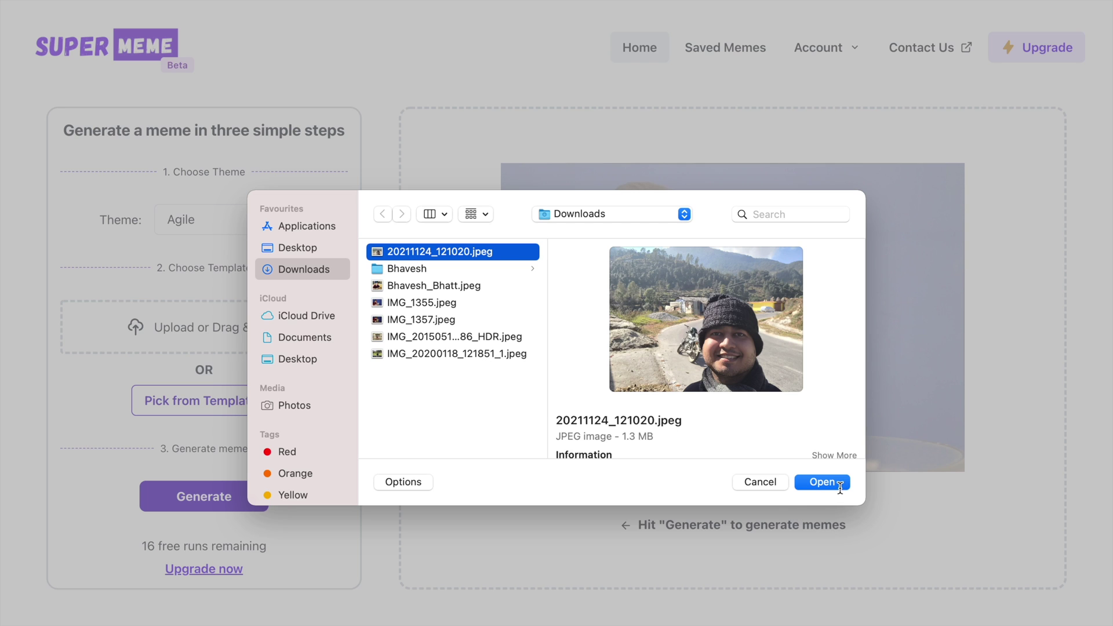
- Upload the mountain-road selfie and generate Agile memes like 'I am an agile bike rider'
left_click(829, 481)
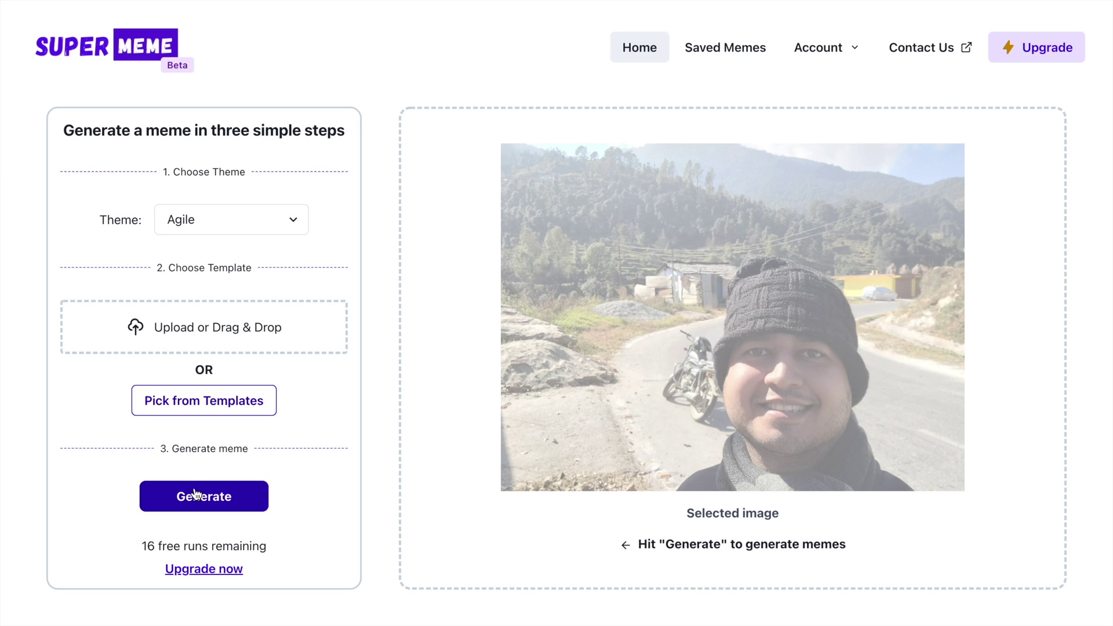
left_click(197, 502)
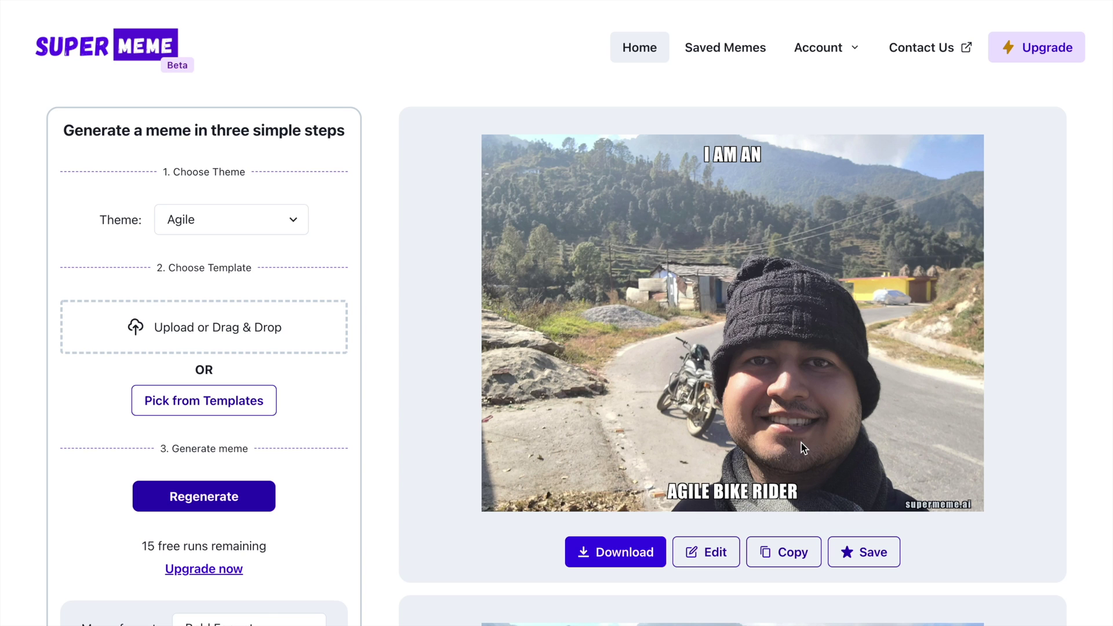
scroll(801, 442, "down", 7)
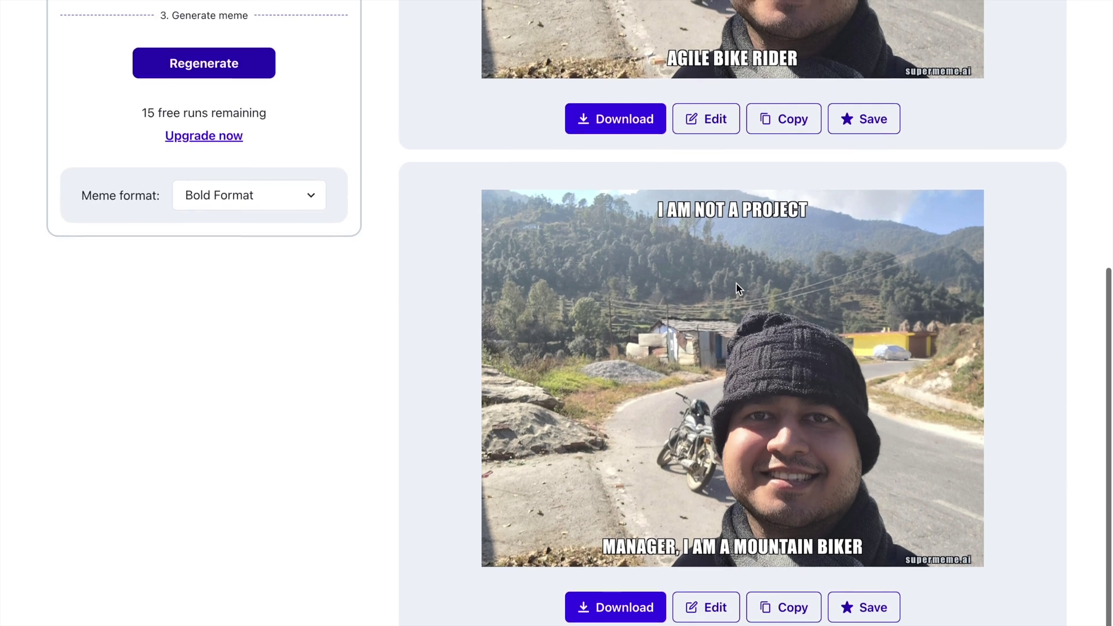
scroll(735, 283, "up", 7)
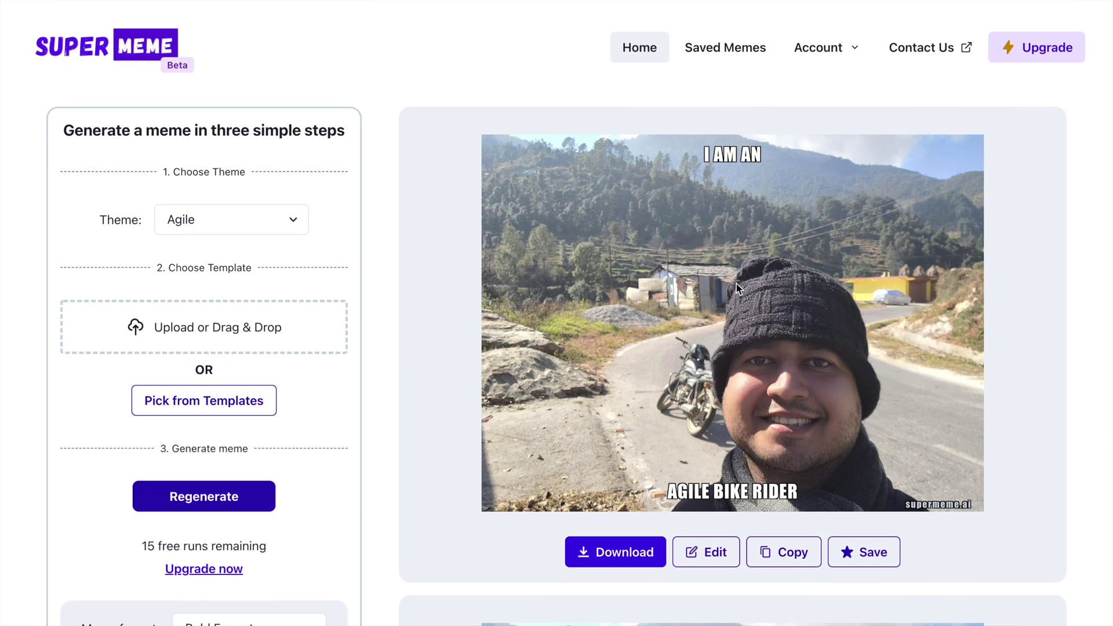